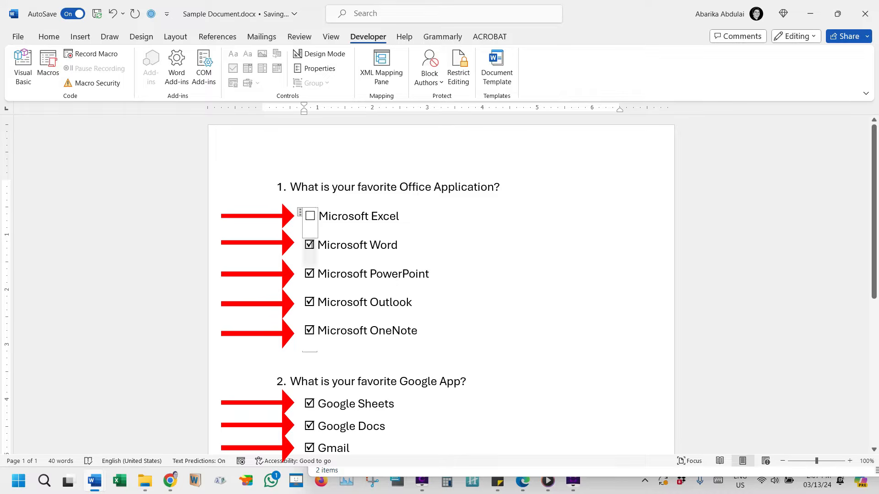
Clear the checkboxes for Microsoft Word, PowerPoint, Outlook and OneNote under question 1.
click(311, 246)
click(311, 275)
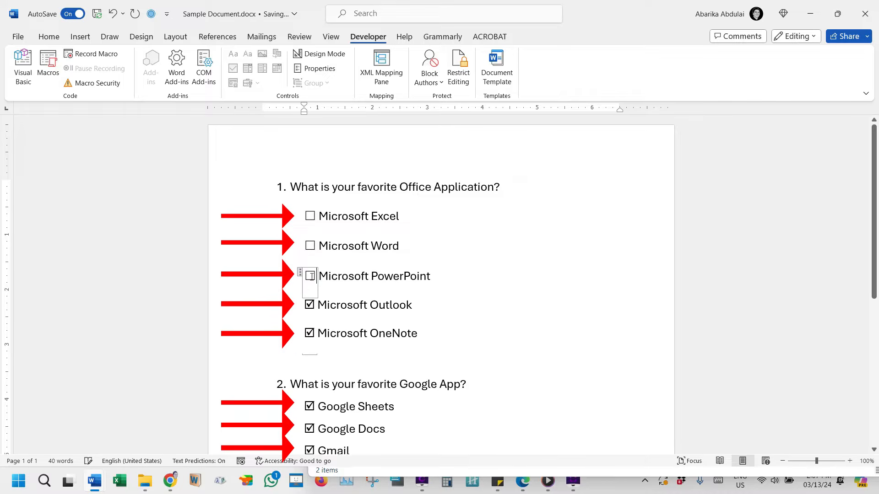
click(310, 304)
click(310, 333)
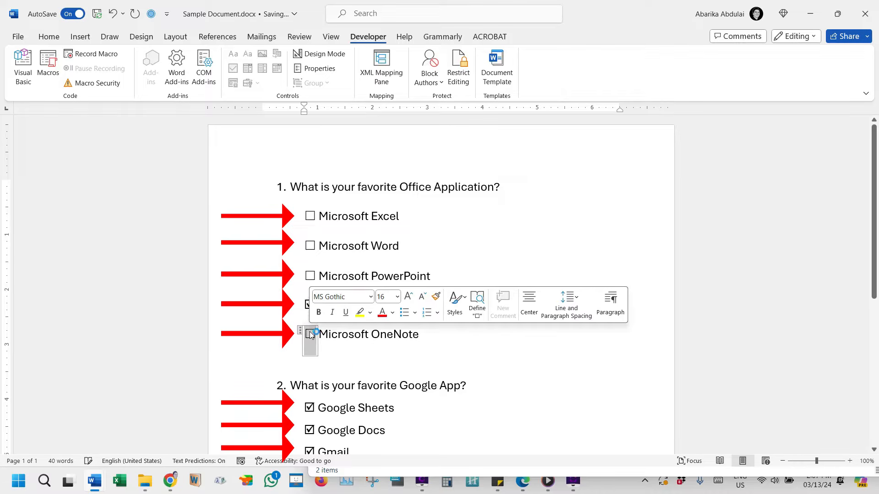
click(512, 246)
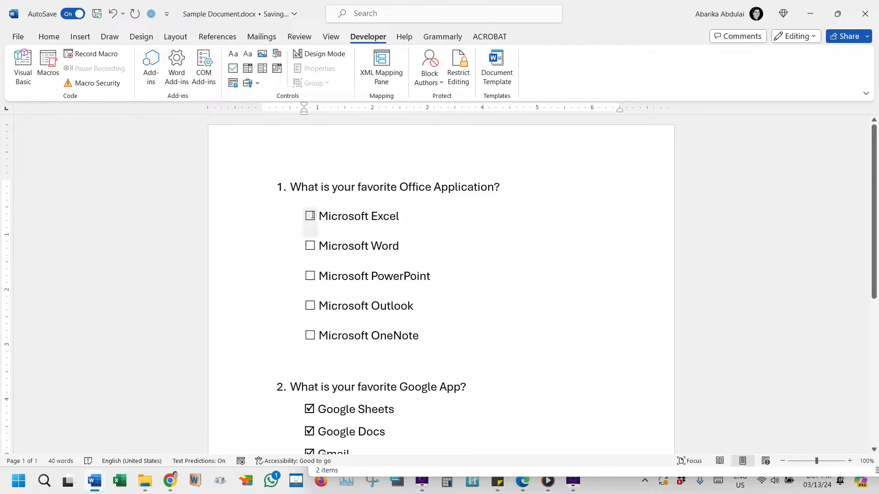
Tick the checkboxes of all five Office applications under question 1, from Microsoft Excel to Microsoft OneNote.
click(311, 215)
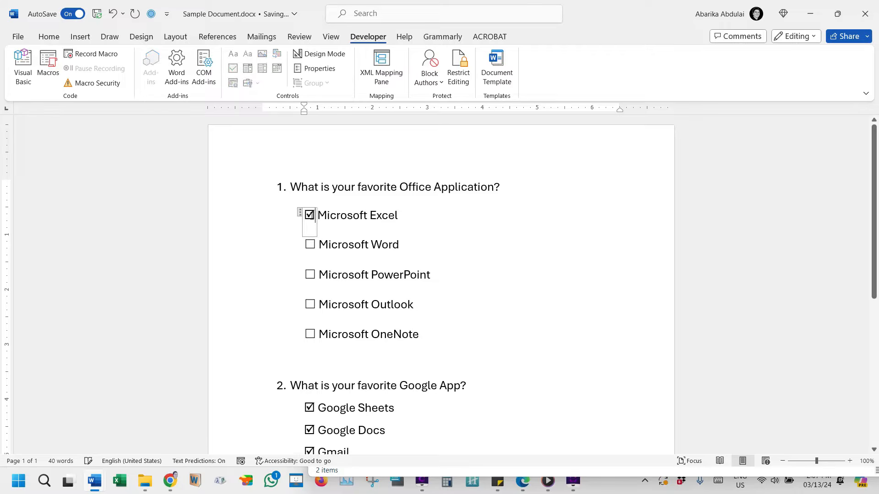
click(311, 244)
click(311, 273)
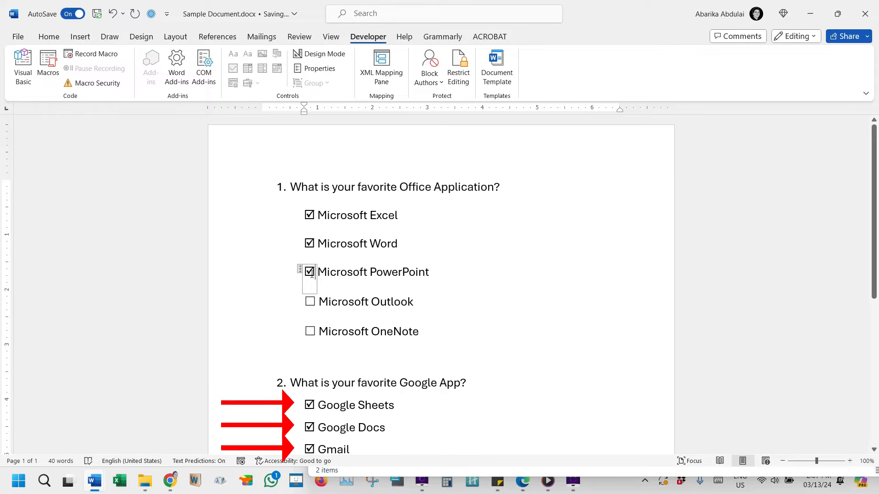
click(311, 301)
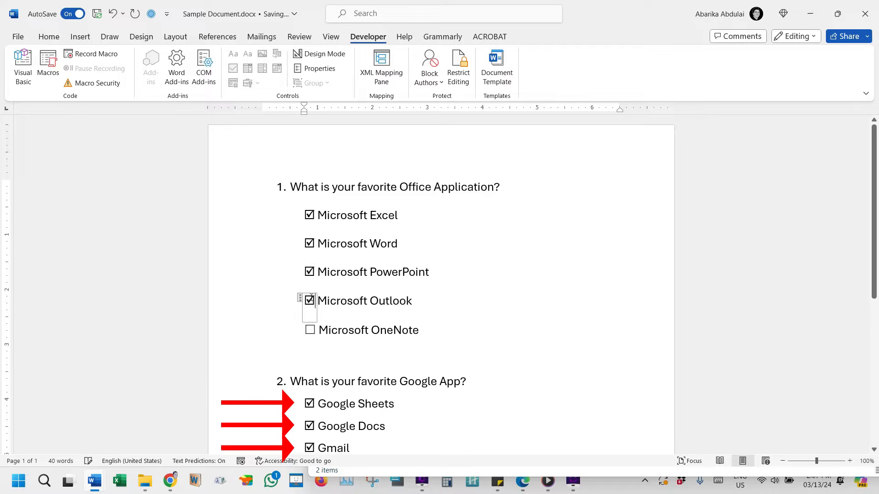
click(311, 330)
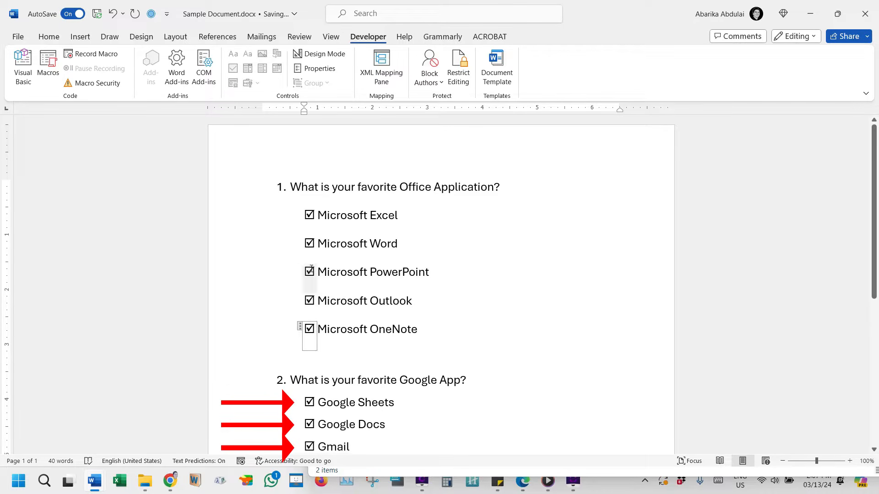
Clear all five Office application checkboxes under question 1 again.
click(311, 215)
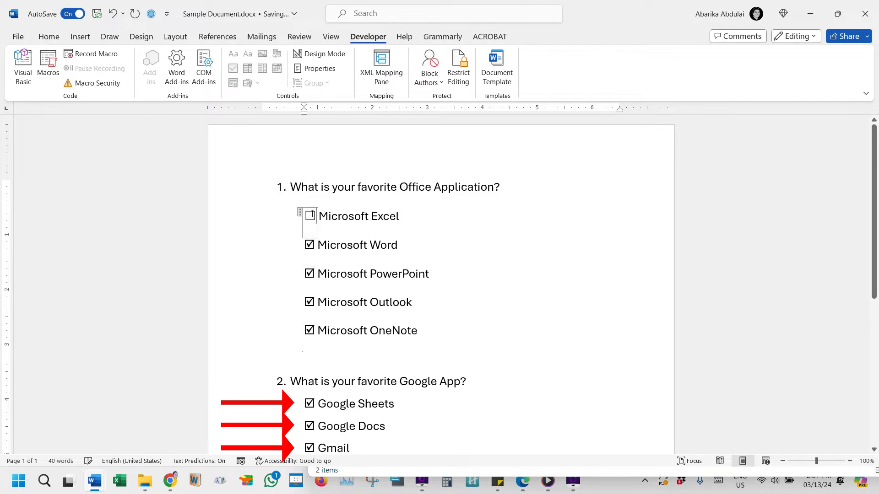
click(311, 246)
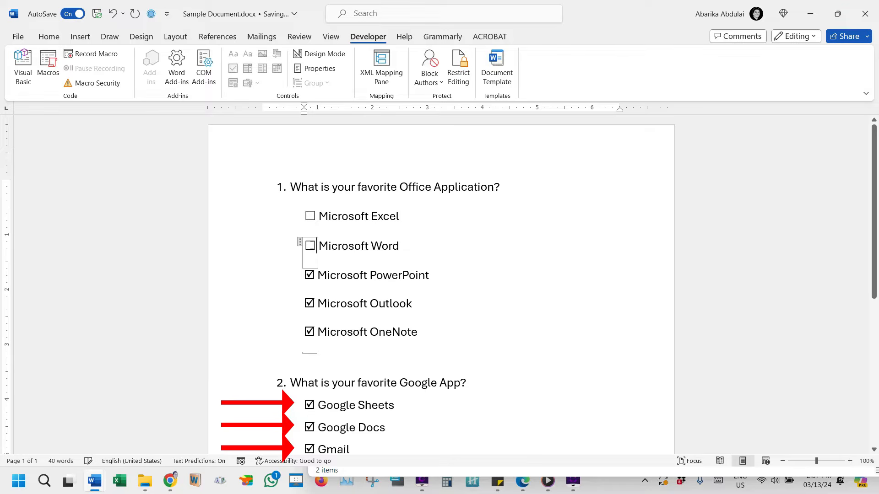
click(310, 274)
click(310, 304)
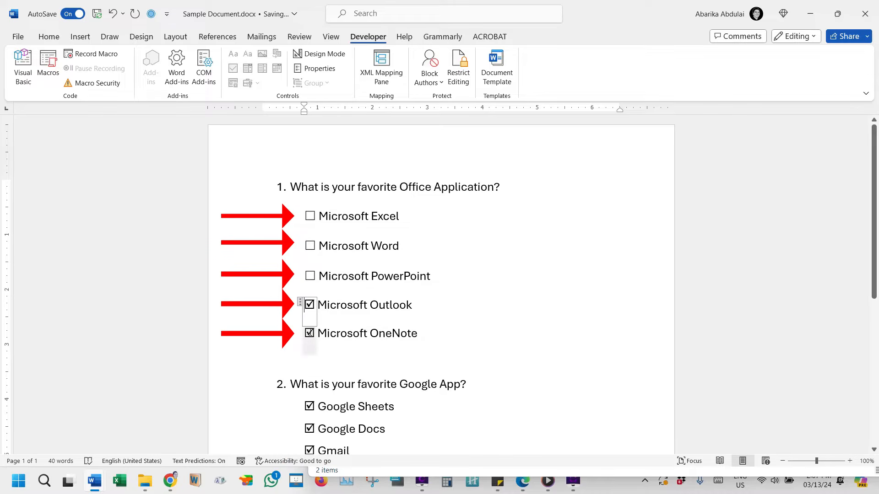
click(310, 333)
click(513, 246)
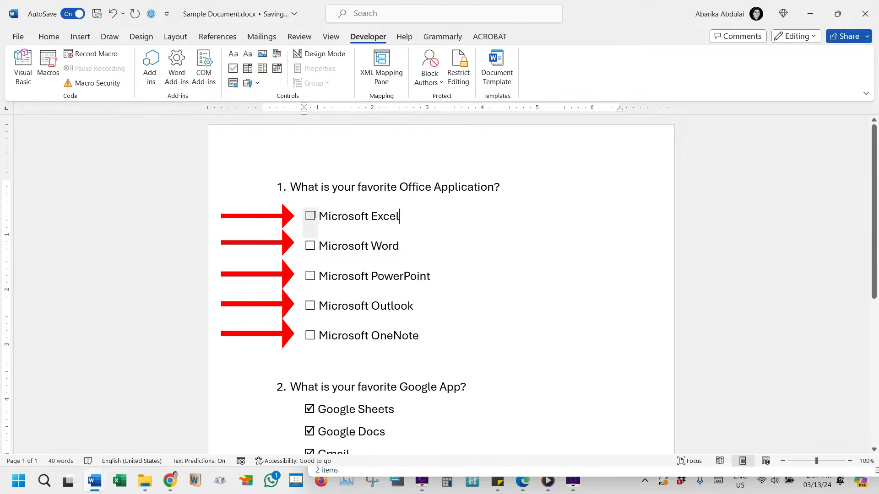
Tick only the Microsoft Excel and Microsoft Word checkboxes under question 1.
click(310, 215)
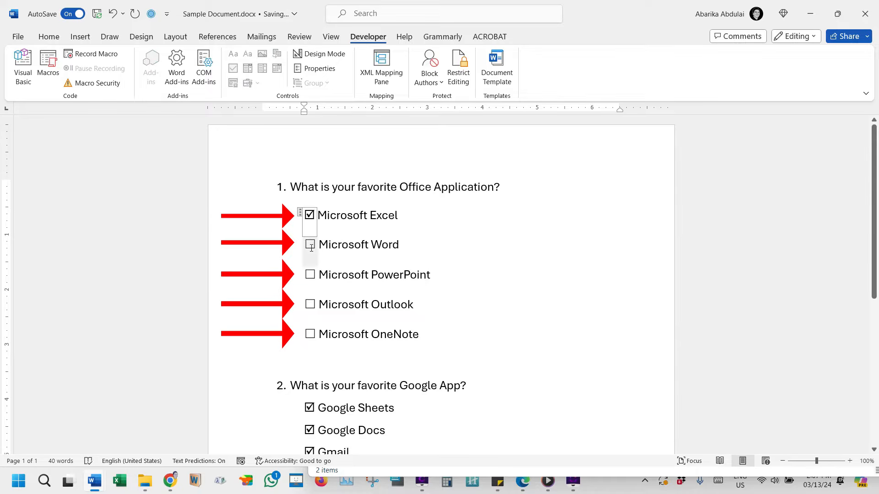
click(311, 244)
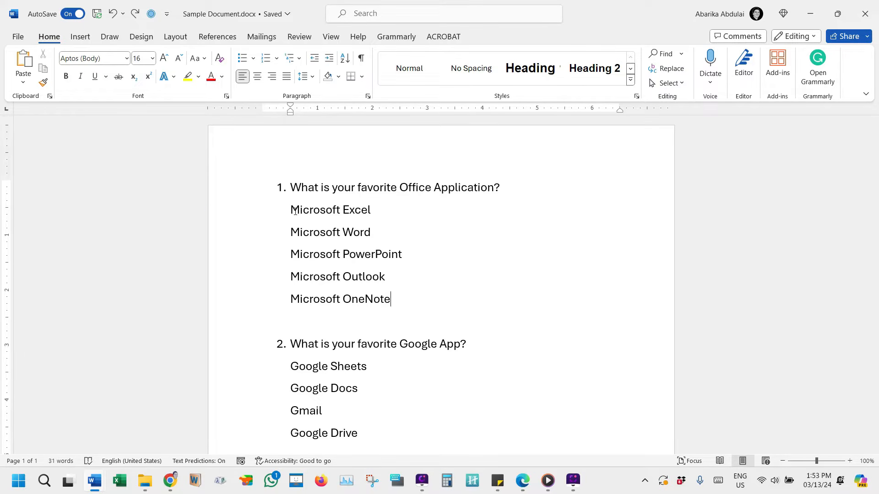
Open the full symbol list with the cursor before "Microsoft Excel" and select the ticked box in the Wingdings font.
click(291, 210)
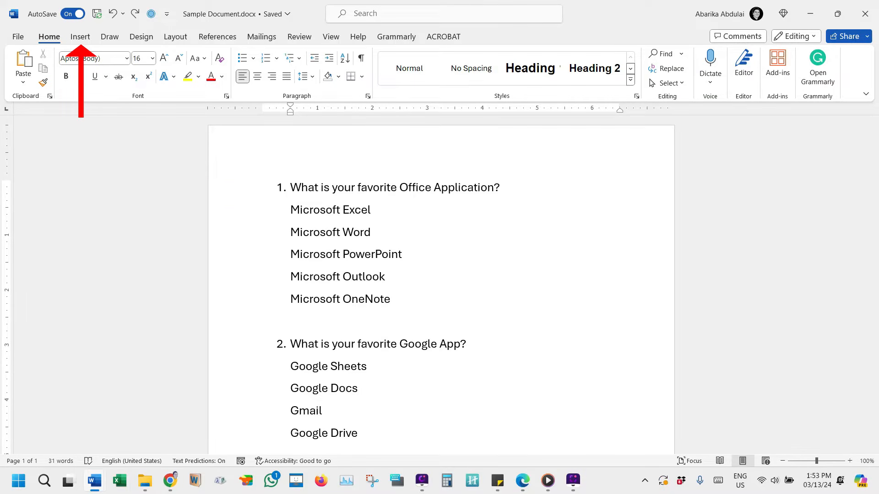
click(81, 38)
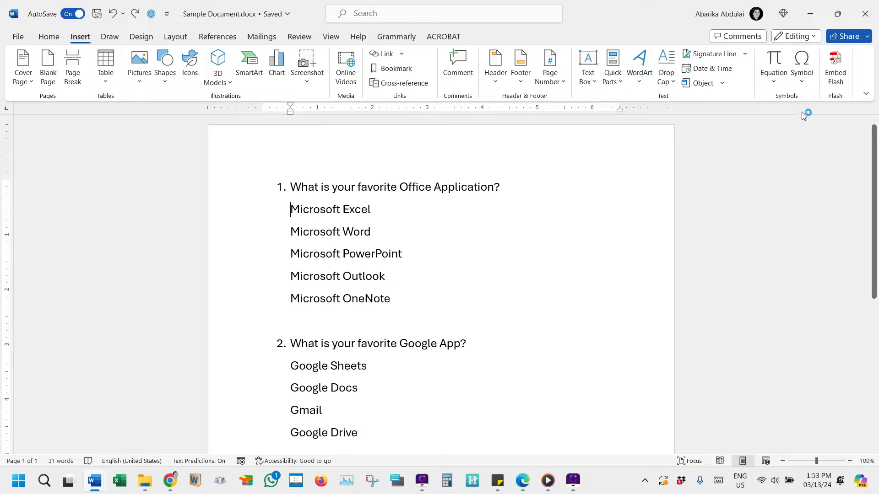
click(802, 83)
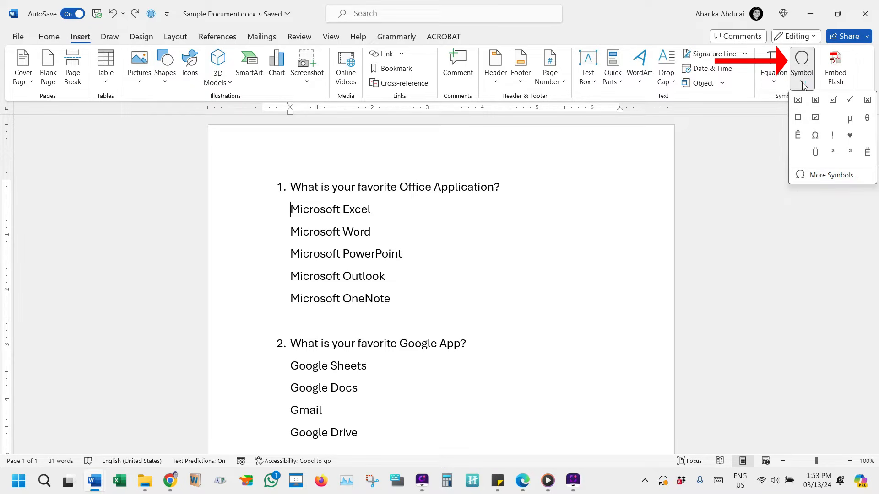
click(850, 178)
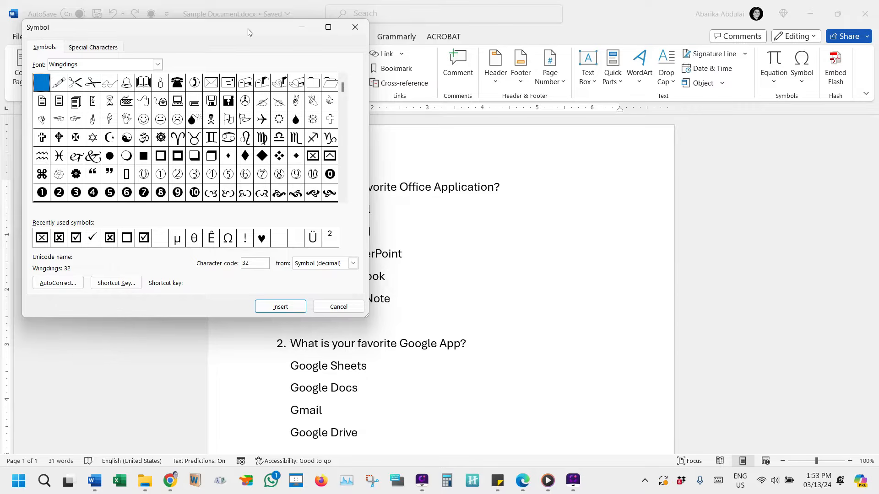
drag(272, 31, 653, 55)
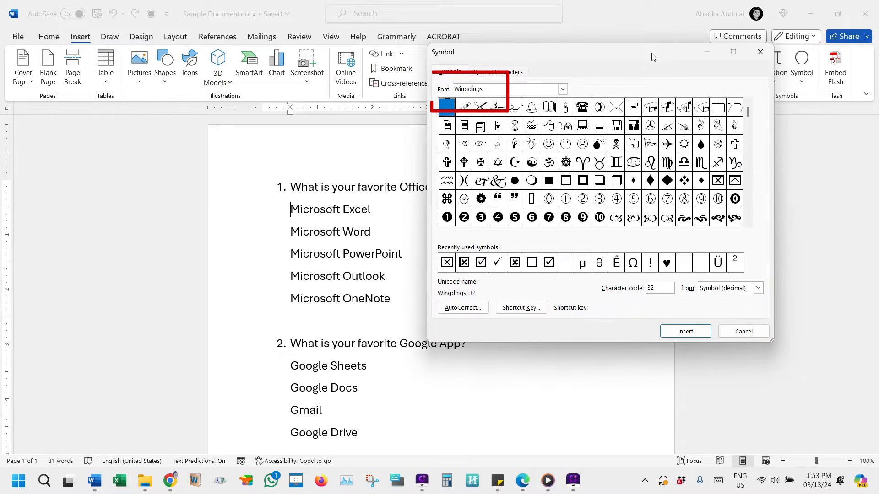
click(563, 89)
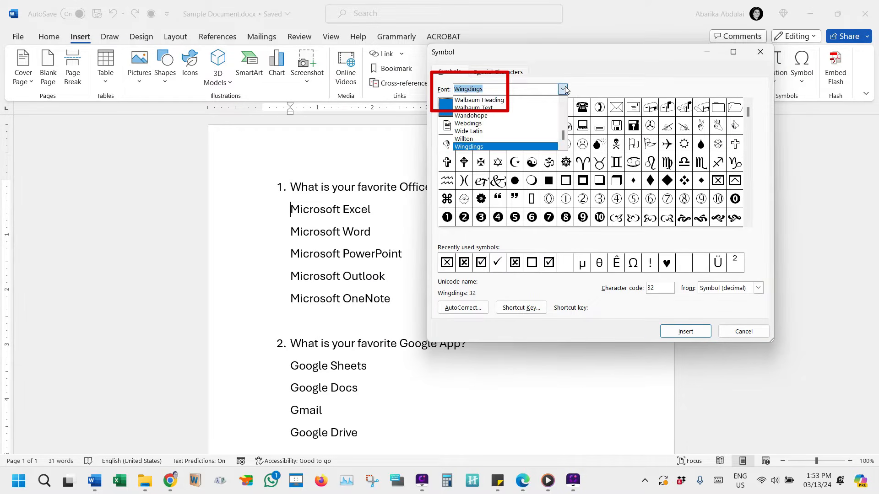
click(494, 147)
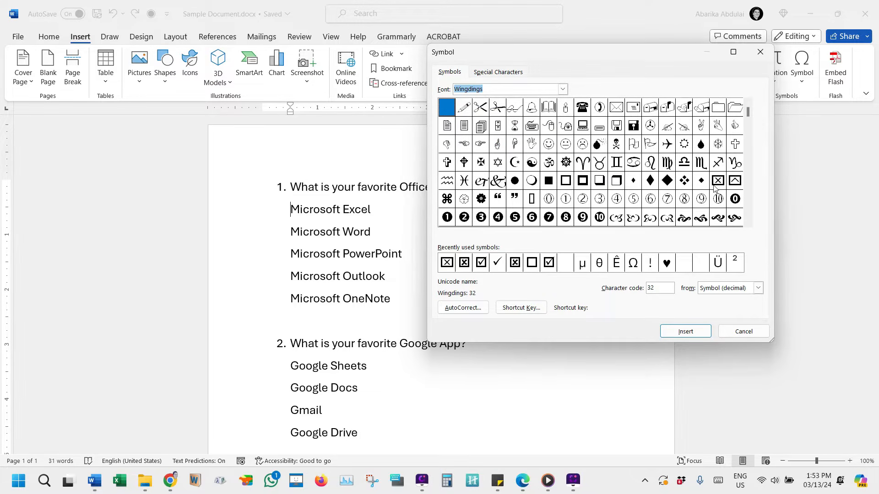
click(748, 194)
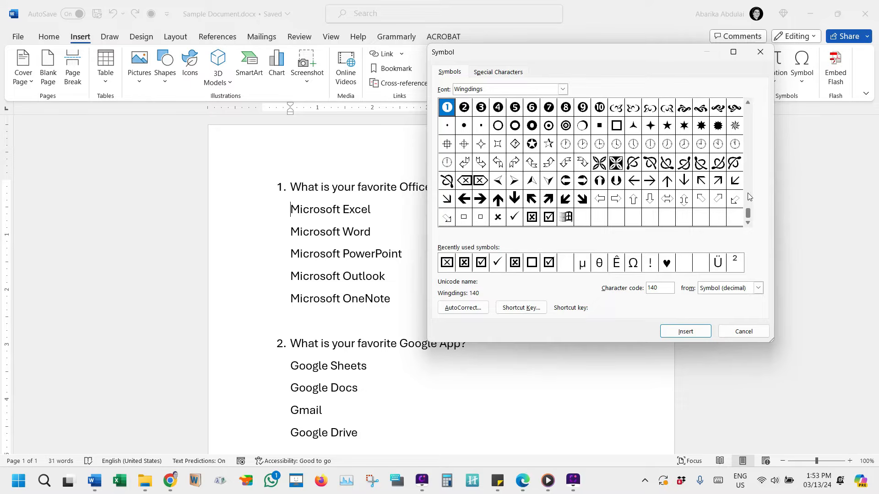
click(549, 217)
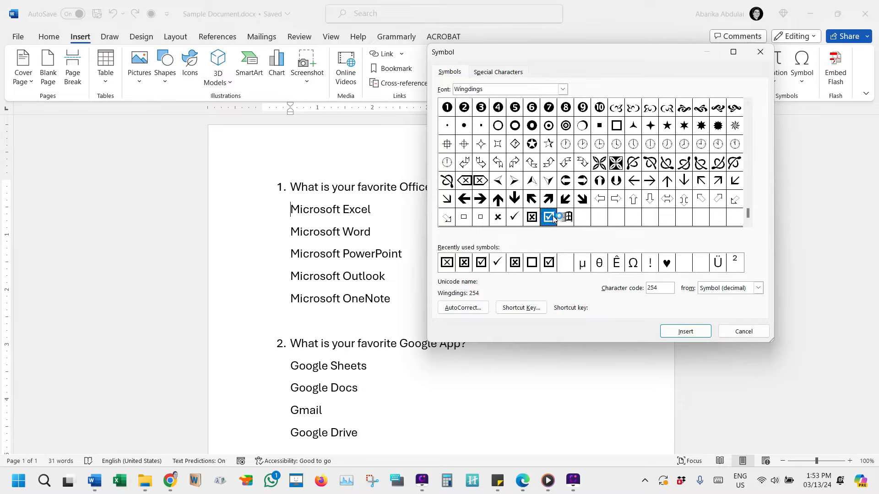
Look up the Wingdings symbols with the character codes 168, 254 and 252.
double_click(653, 287)
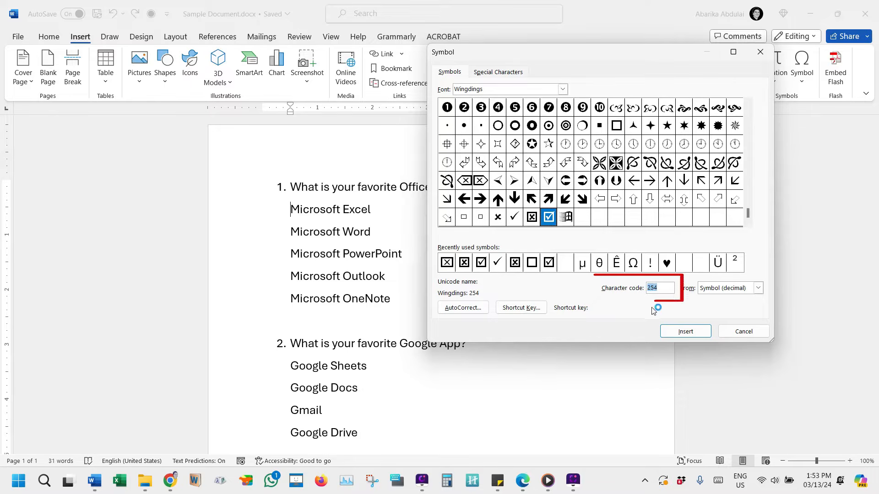
text(168)
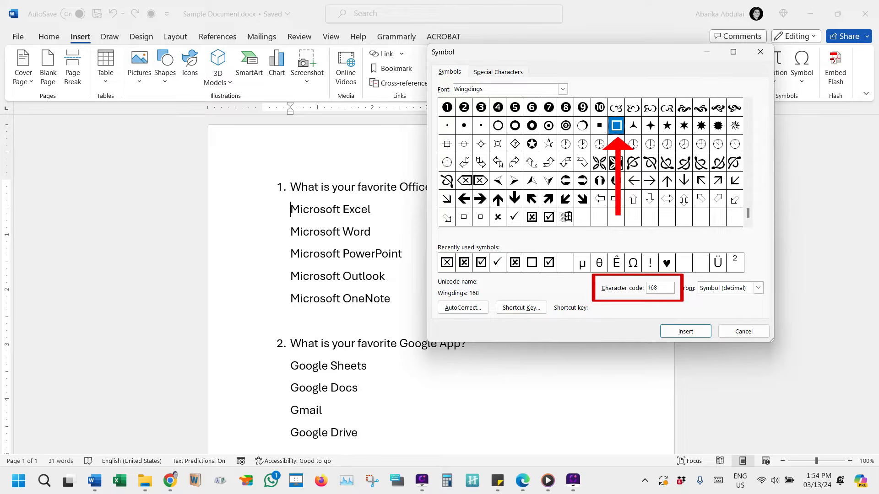
double_click(655, 289)
text(254)
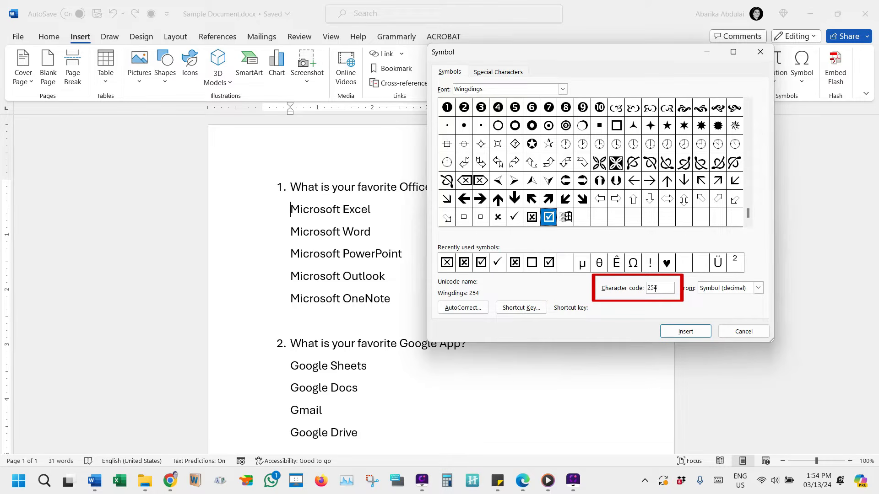
double_click(655, 289)
text(252)
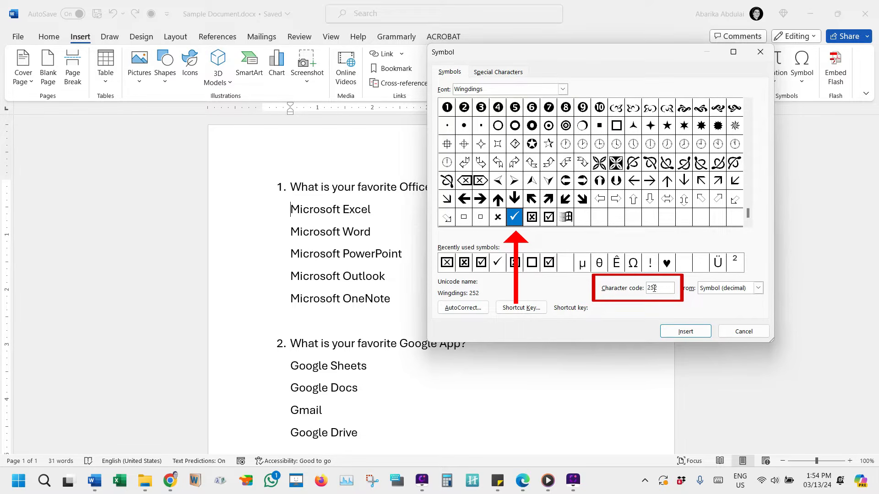
Insert the Wingdings ticked box symbol (code 254) before "Microsoft Excel" and close the symbol list.
click(549, 221)
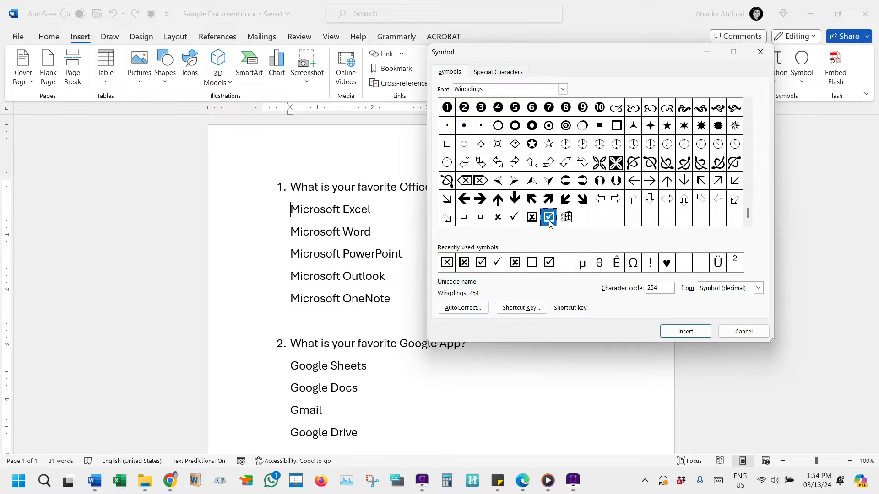
click(682, 331)
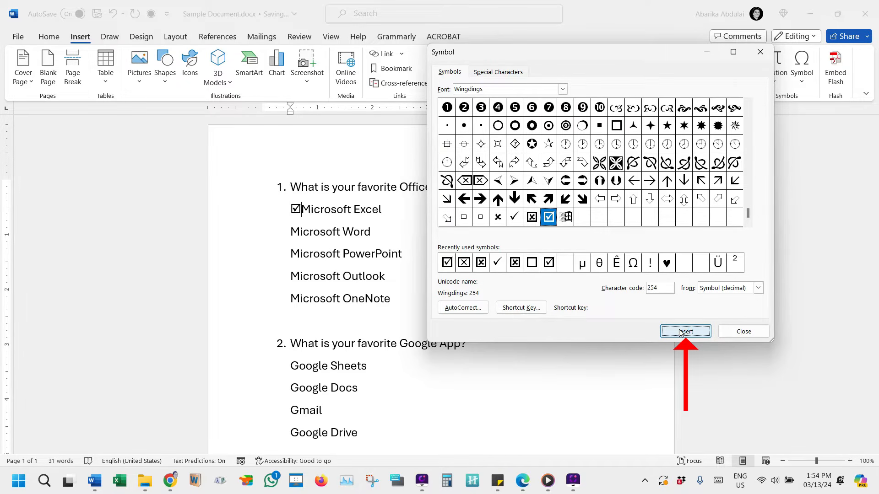
click(727, 329)
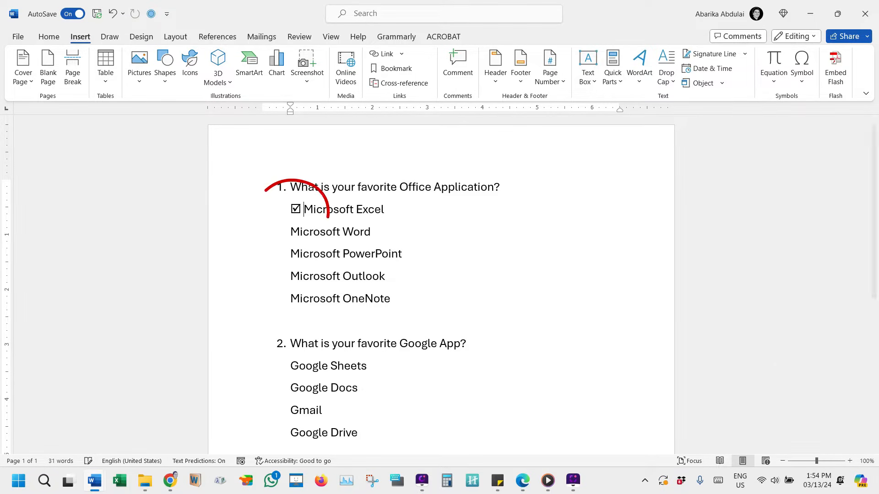
Copy the ticked box and its space from the Microsoft Excel line to the start of the Word, PowerPoint, Outlook and OneNote lines.
key(shift+Left)
key(shift+Left)
key(ctrl+c)
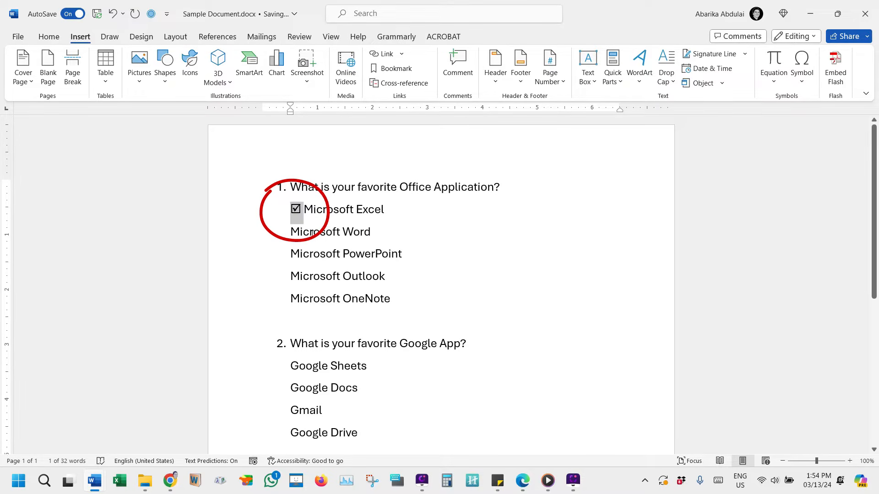
click(287, 233)
key(ctrl+v)
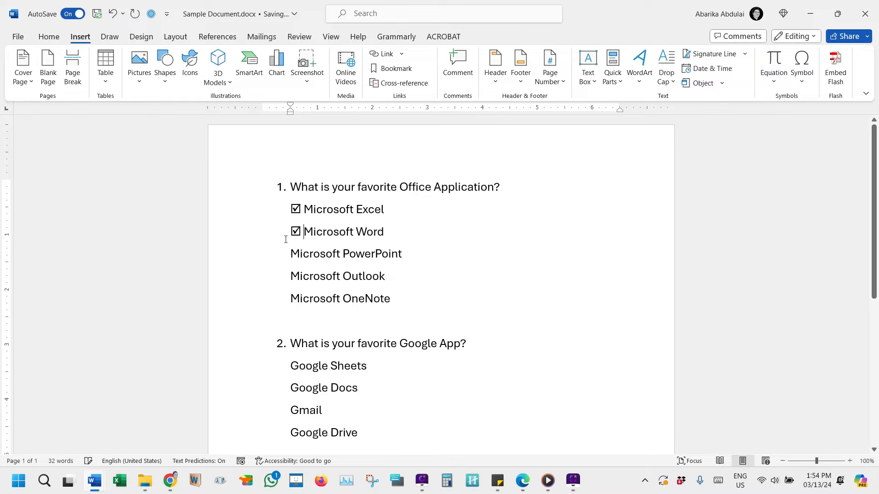
click(291, 263)
key(ctrl+v)
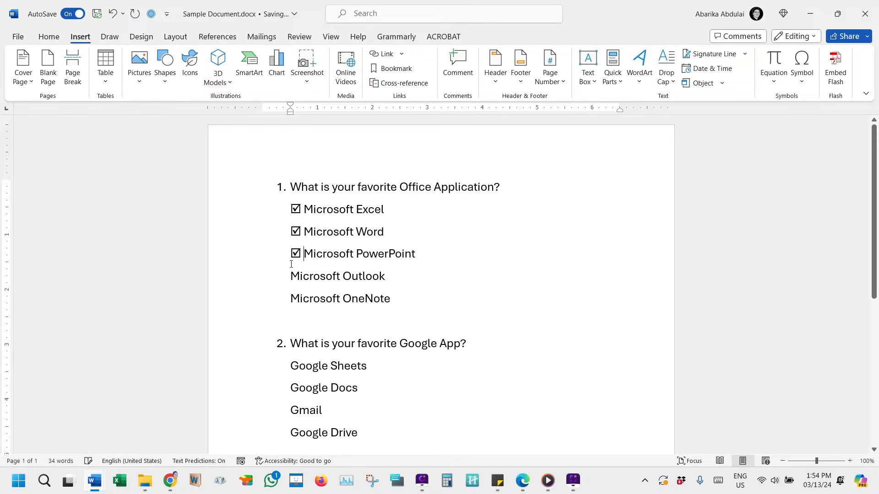
click(292, 276)
key(ctrl+v)
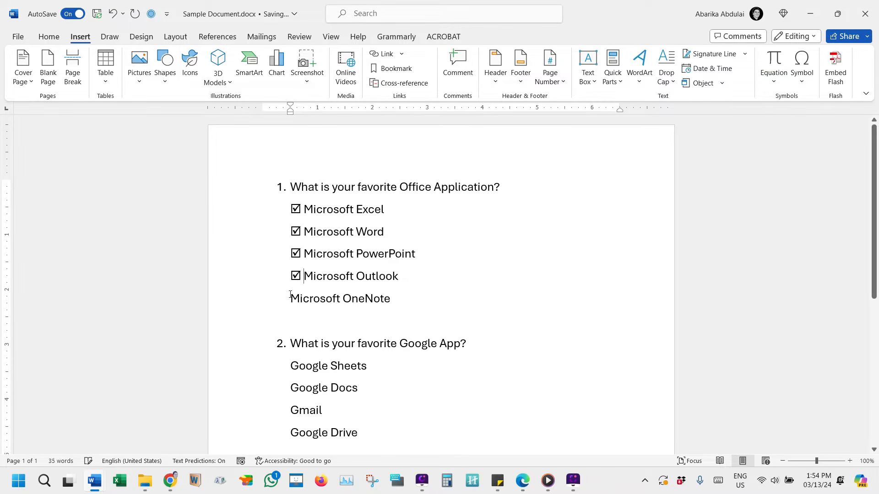
click(291, 296)
key(ctrl+v)
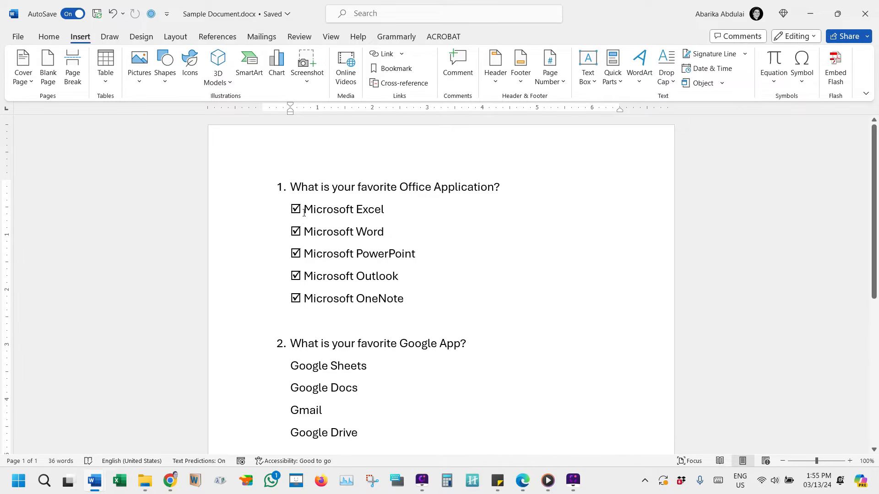
Delete the ticked boxes from the five Office application lines under question 1.
drag(305, 210, 291, 297)
key(Delete)
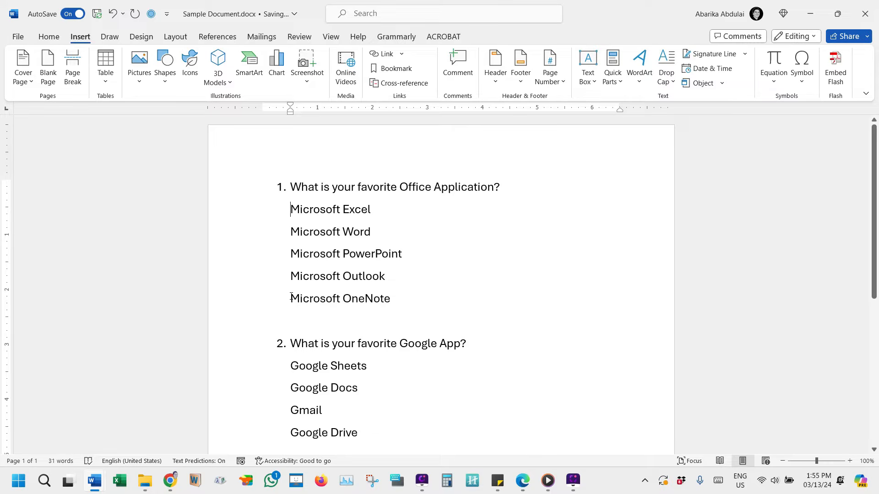
Start defining a new symbol bullet for the five Office application lines under question 1, using the Wingdings font.
click(51, 37)
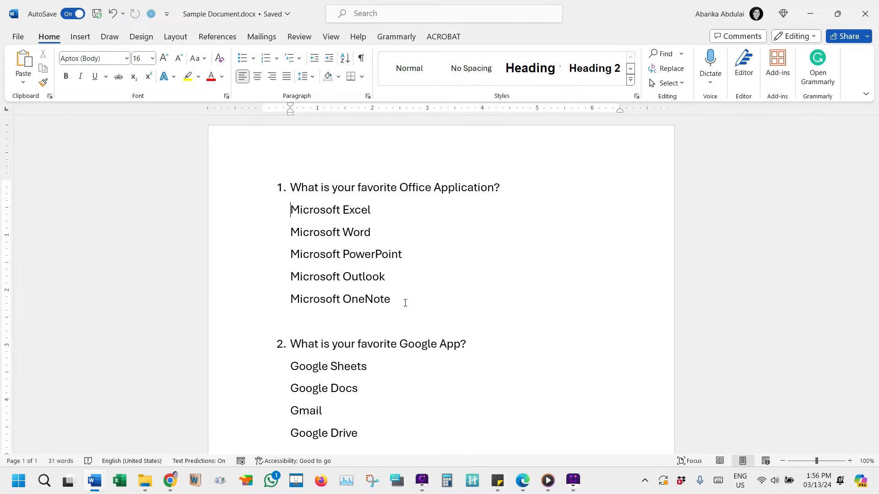
drag(402, 303, 284, 222)
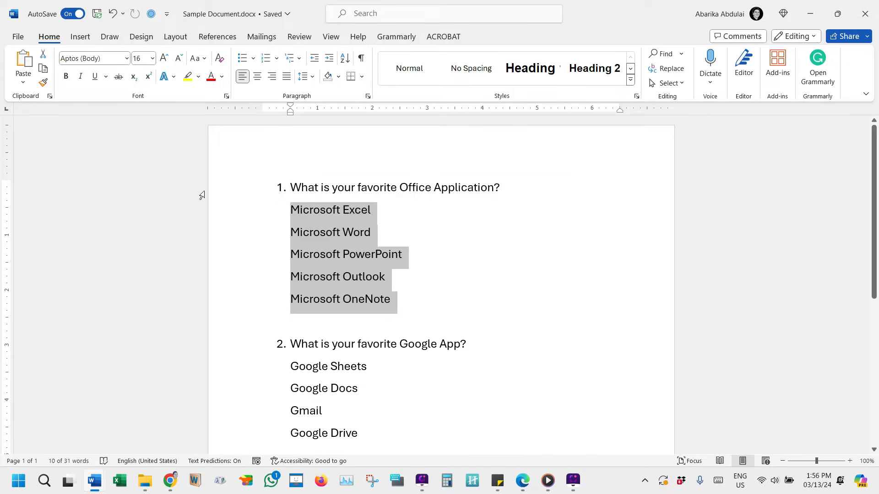
click(253, 59)
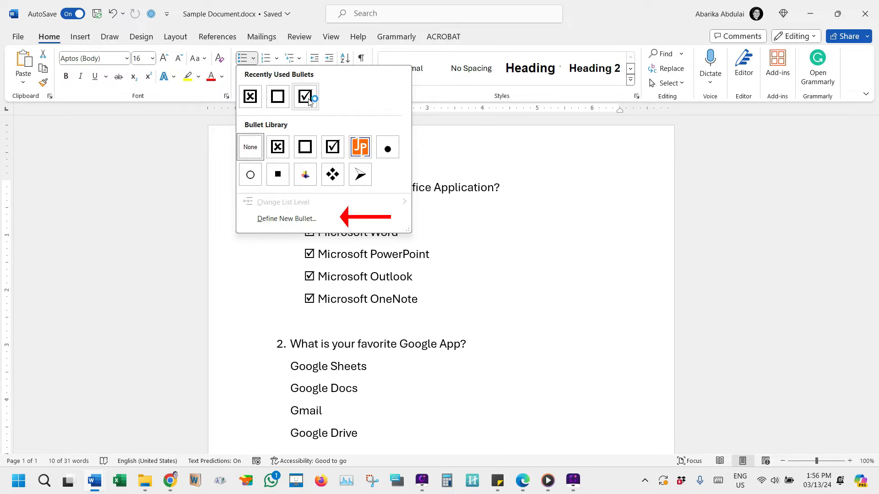
click(293, 219)
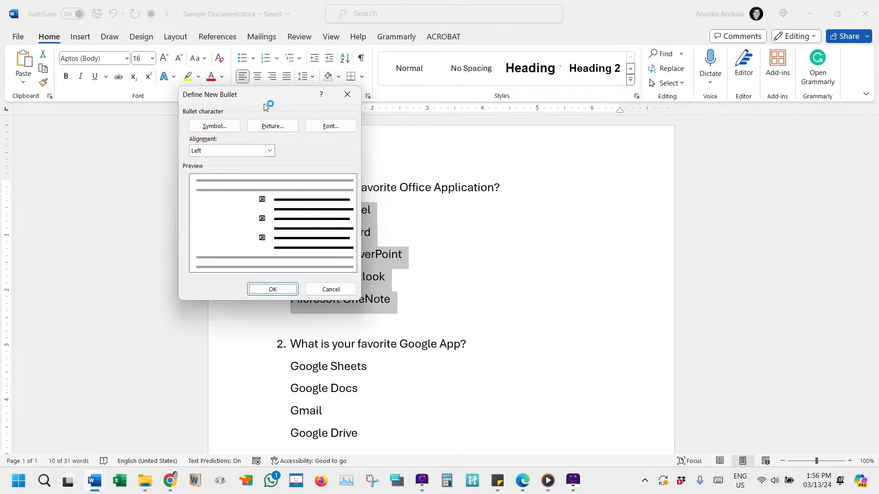
drag(275, 96, 498, 86)
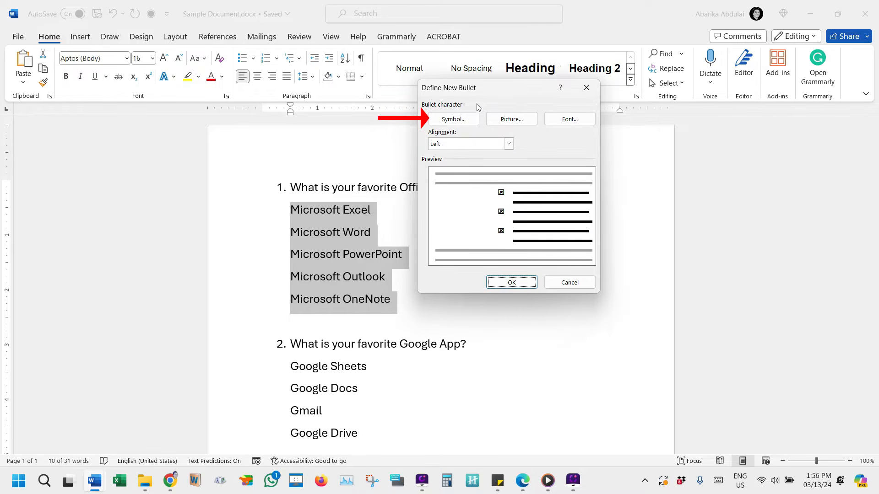
click(454, 120)
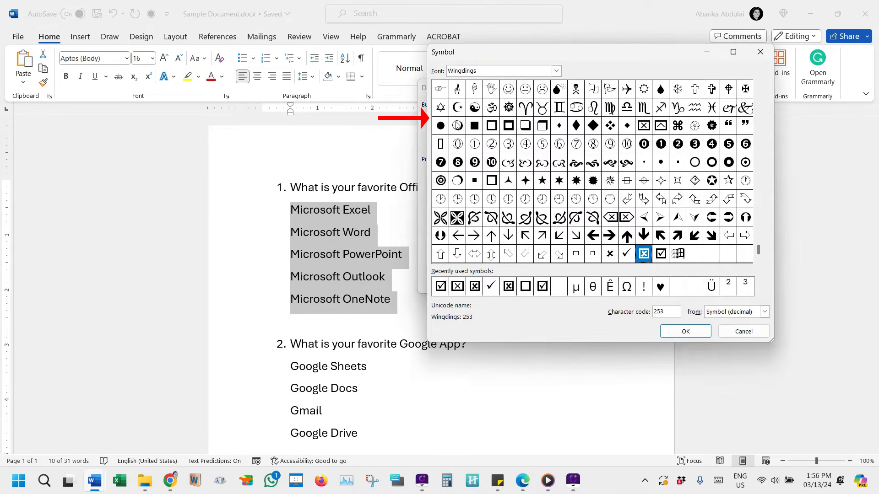
click(556, 71)
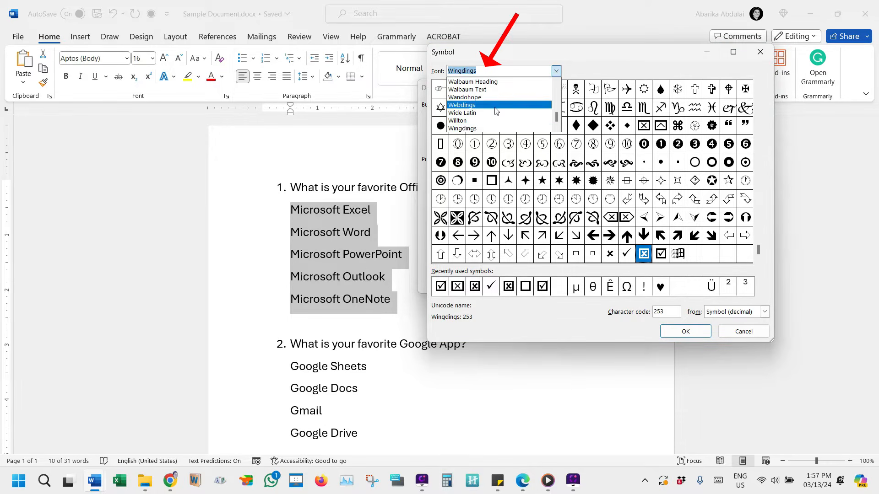
click(472, 130)
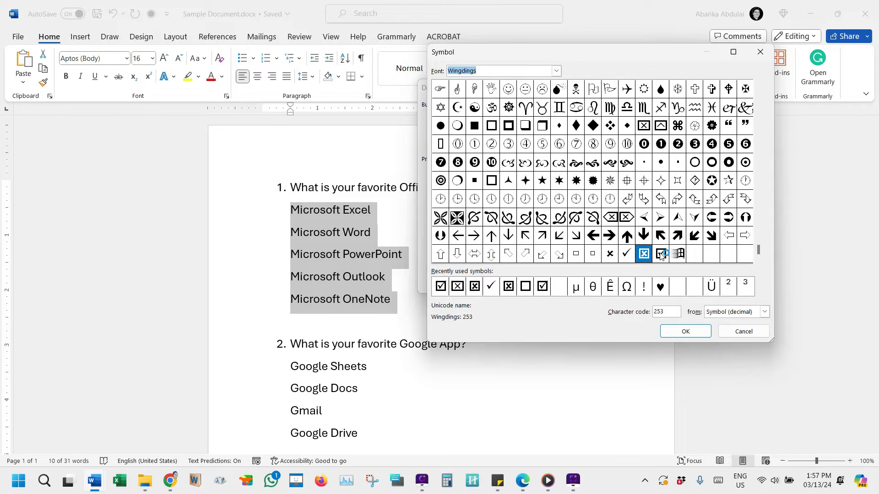
Look up the Wingdings bullet symbols with the character codes 168, 254 and 252.
double_click(662, 312)
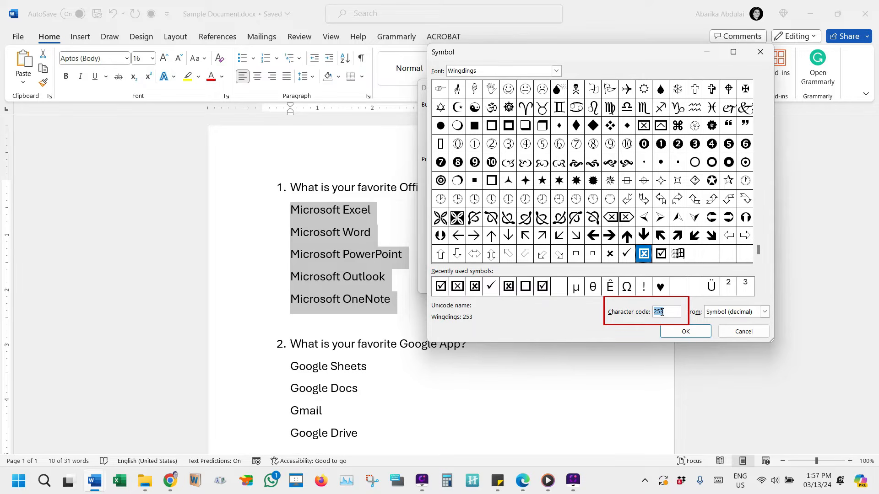
key(BackSpace)
text(168)
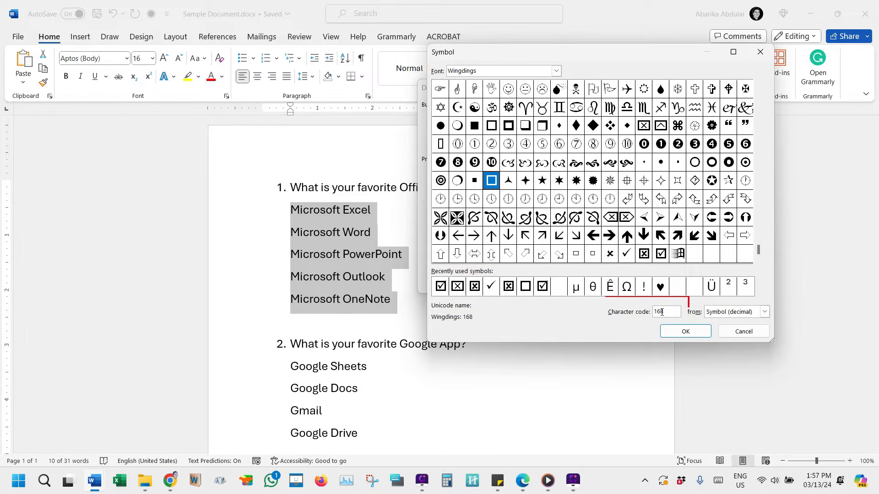
key(BackSpace)
key(BackSpace)
key(BackSpace)
text(254)
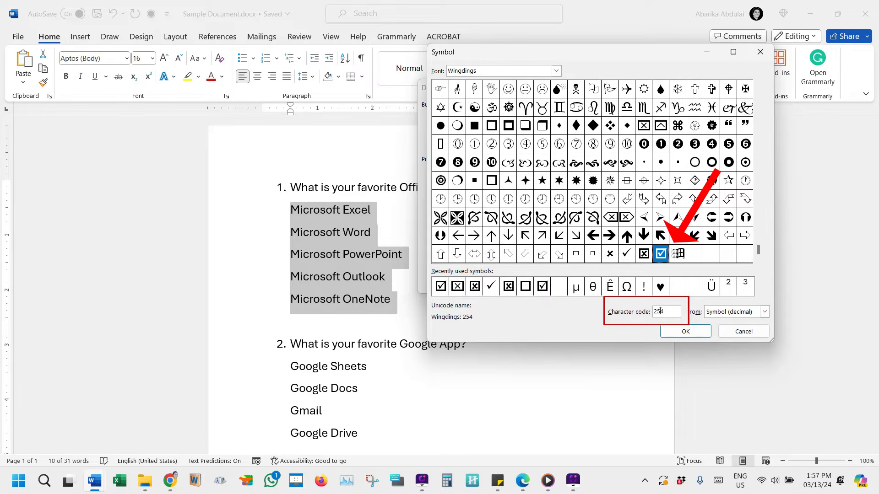
key(BackSpace)
text(2)
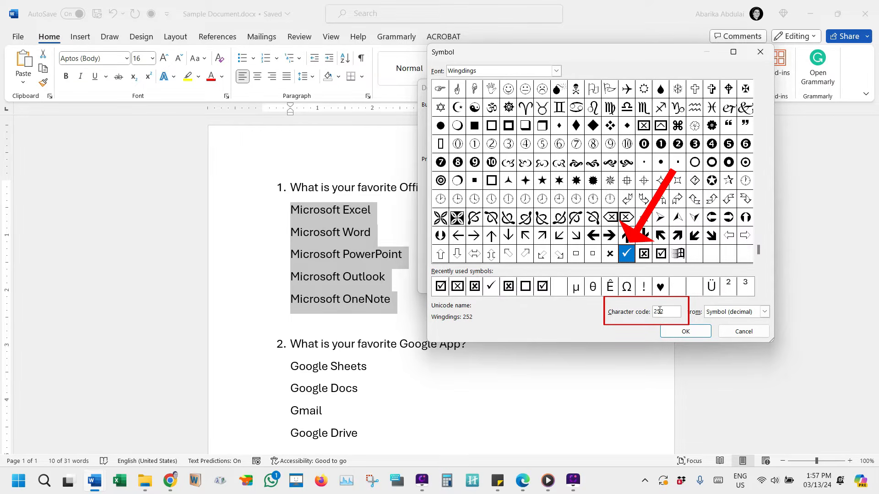
Choose the Wingdings ticked box (code 254) as the new bullet and apply it to the five Office application lines.
click(663, 260)
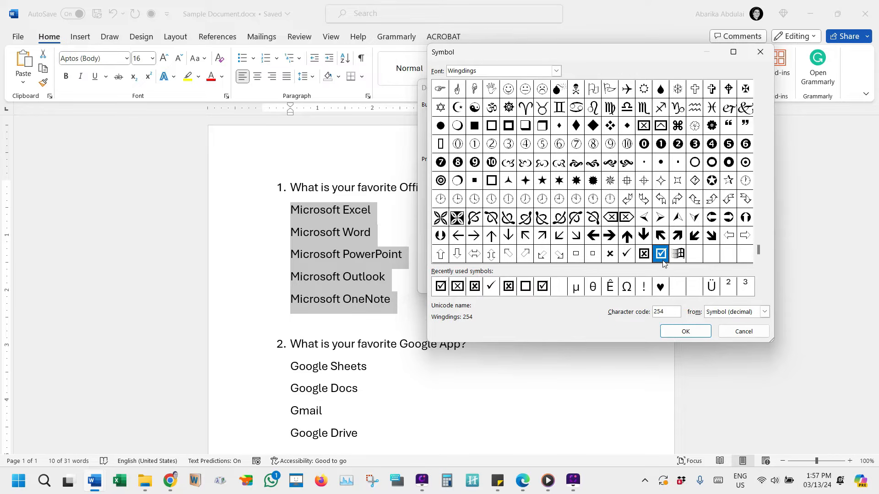
click(693, 334)
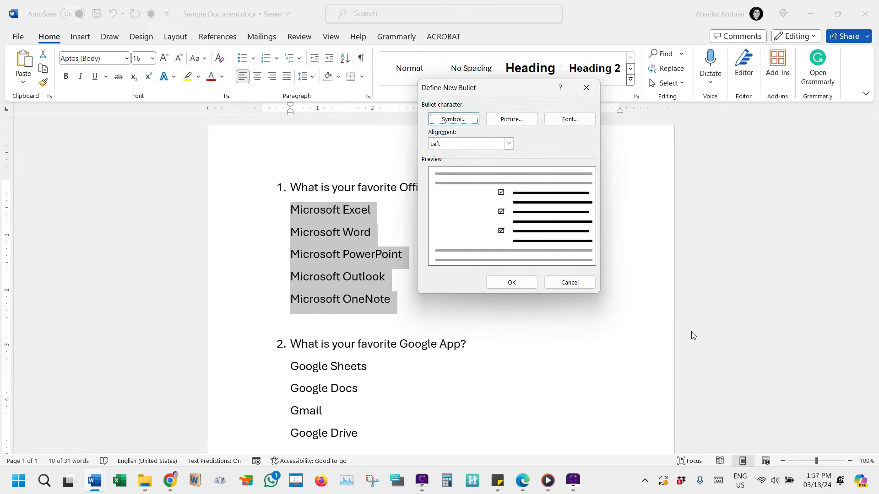
click(515, 285)
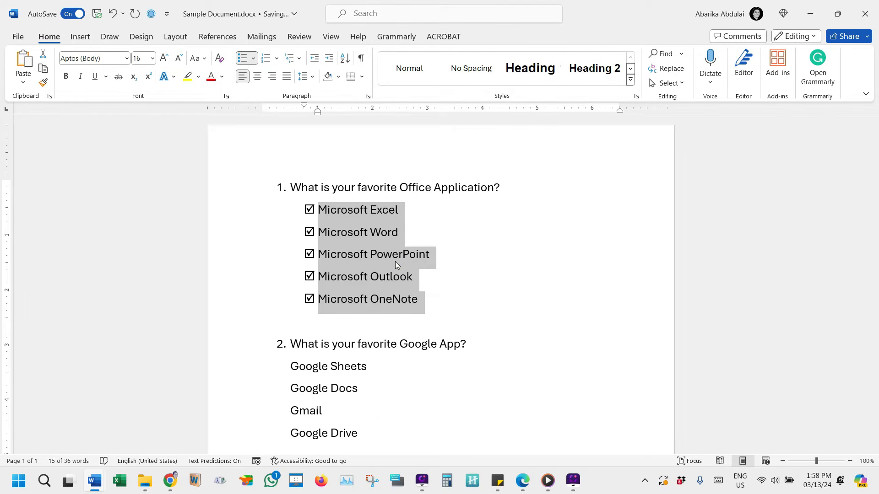
Apply the recently used ticked box bullet to the four lines from Google Sheets to Google Drive under question 2.
scroll(395, 262, down, 1)
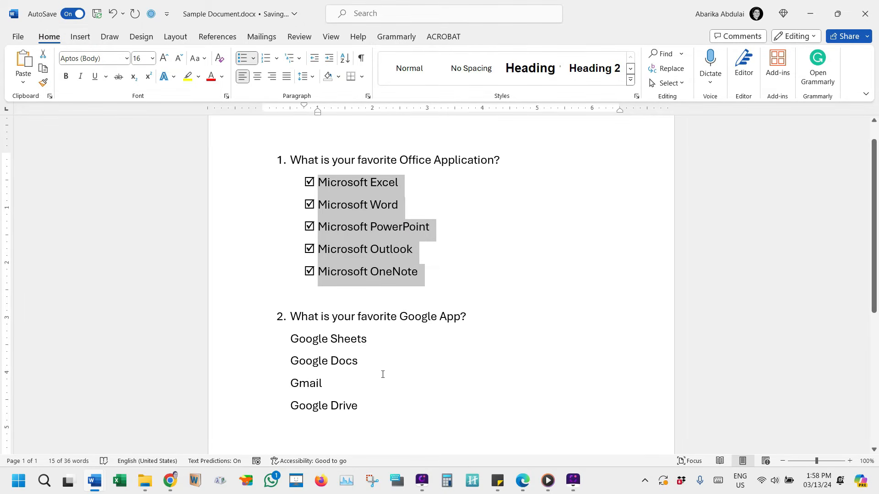
click(377, 403)
drag(377, 402, 289, 351)
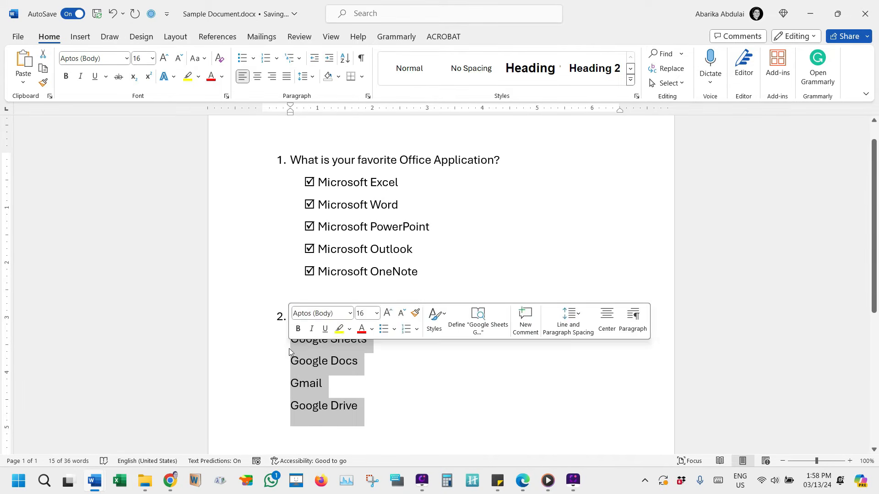
click(253, 59)
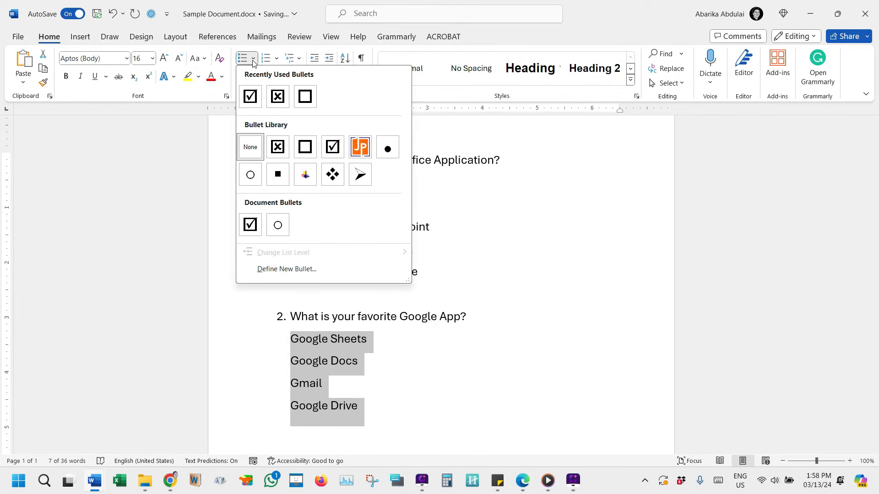
click(250, 96)
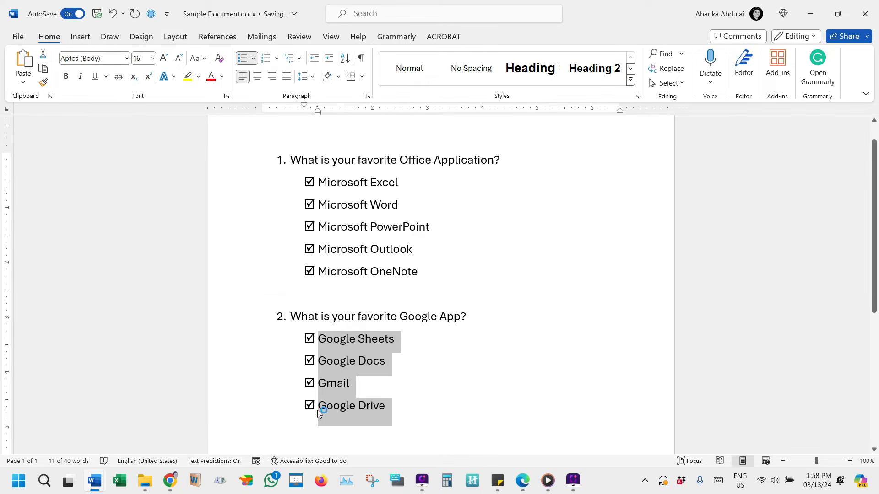
click(380, 386)
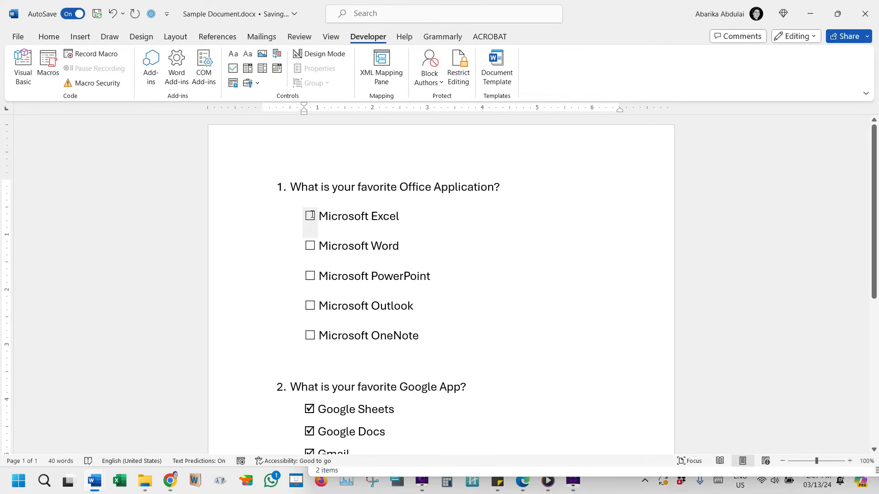
Tick the clickable checkboxes of all five options under question 1, from Microsoft Excel to Microsoft OneNote.
click(310, 216)
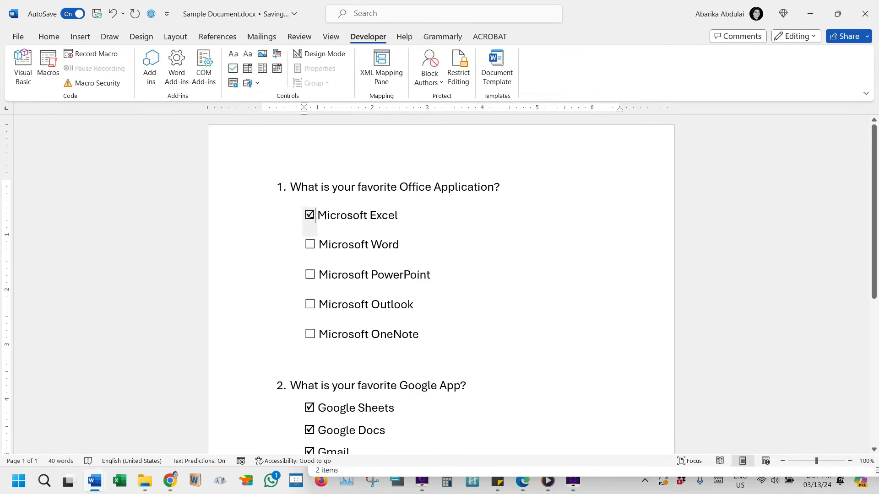
click(311, 244)
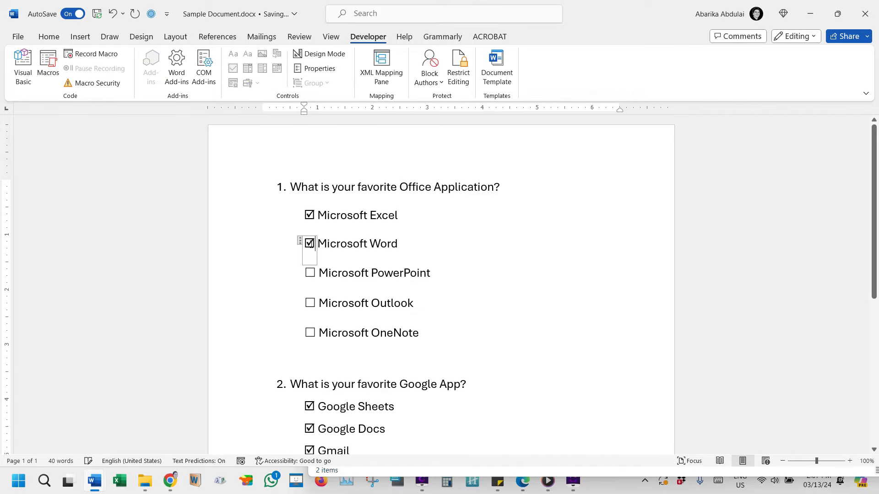
click(311, 274)
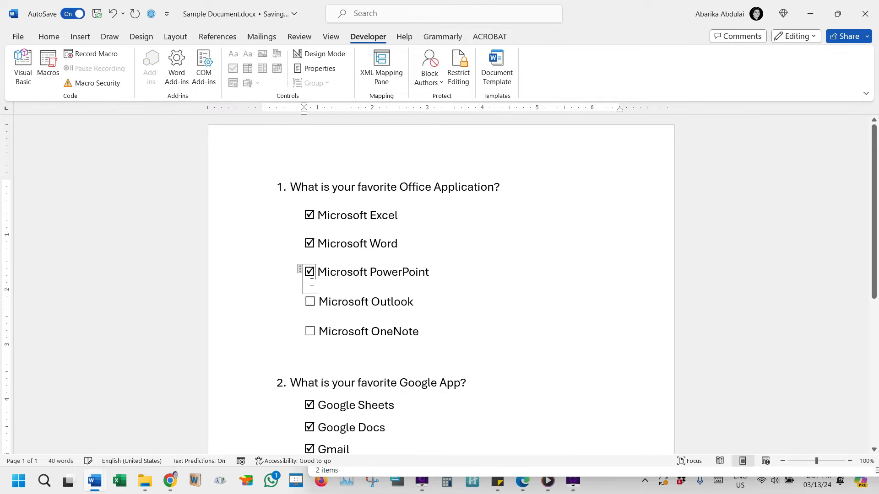
click(310, 301)
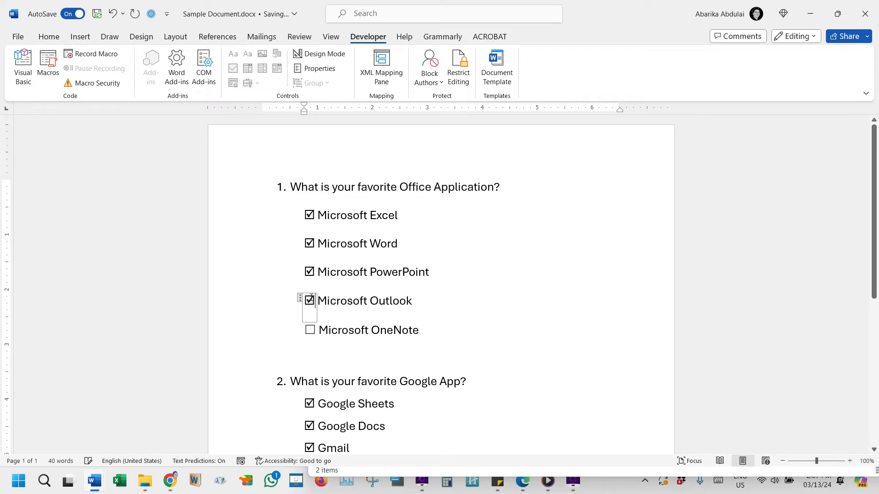
click(310, 329)
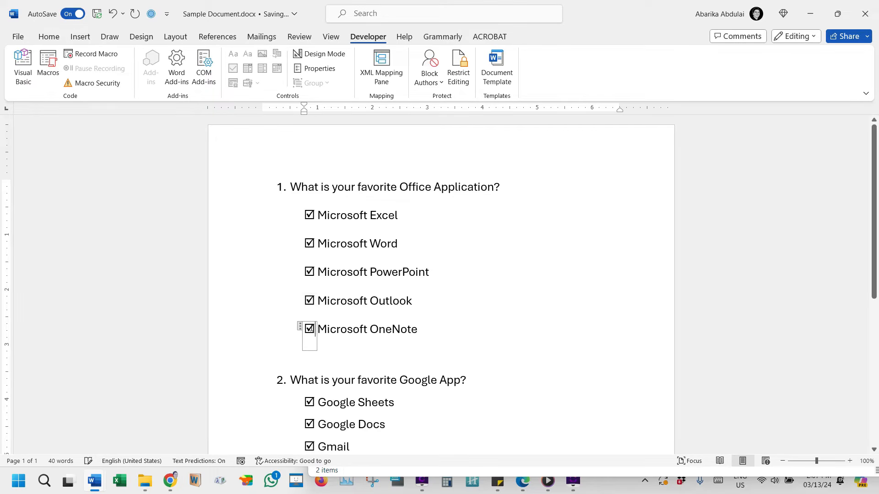
Clear the checkboxes of all five Office application options under question 1.
click(310, 215)
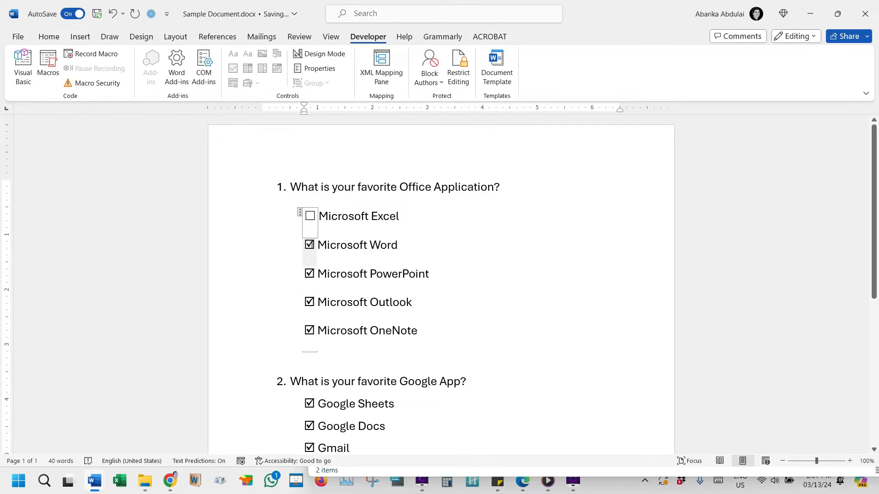
click(310, 245)
click(310, 276)
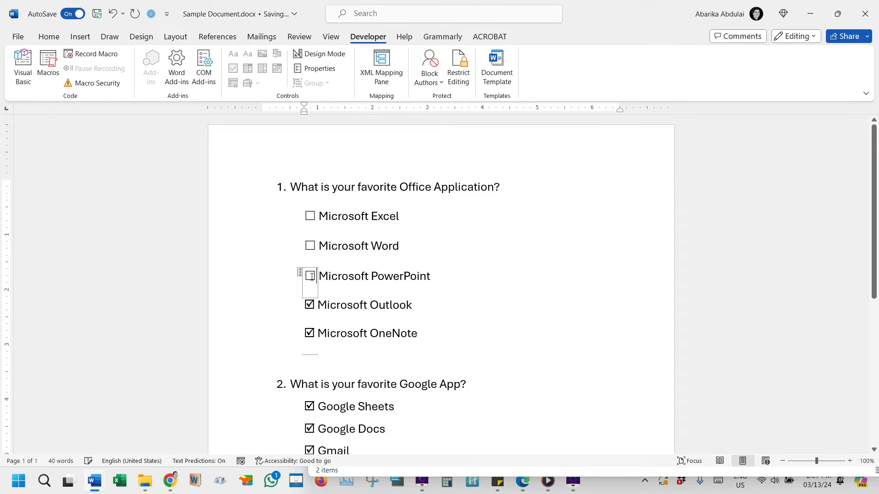
click(304, 305)
click(310, 333)
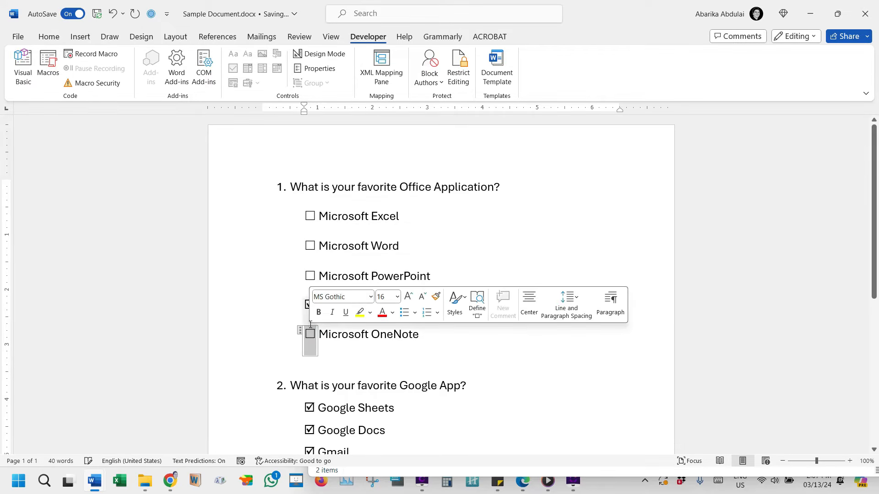
click(512, 246)
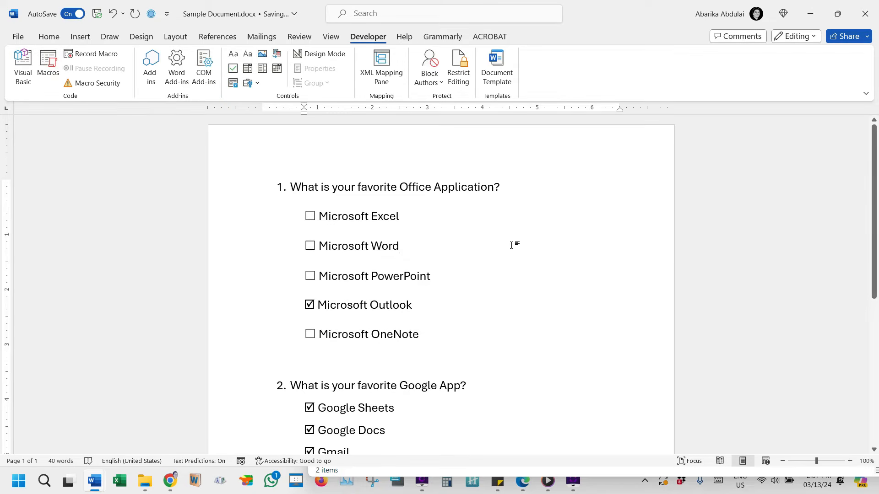
click(309, 304)
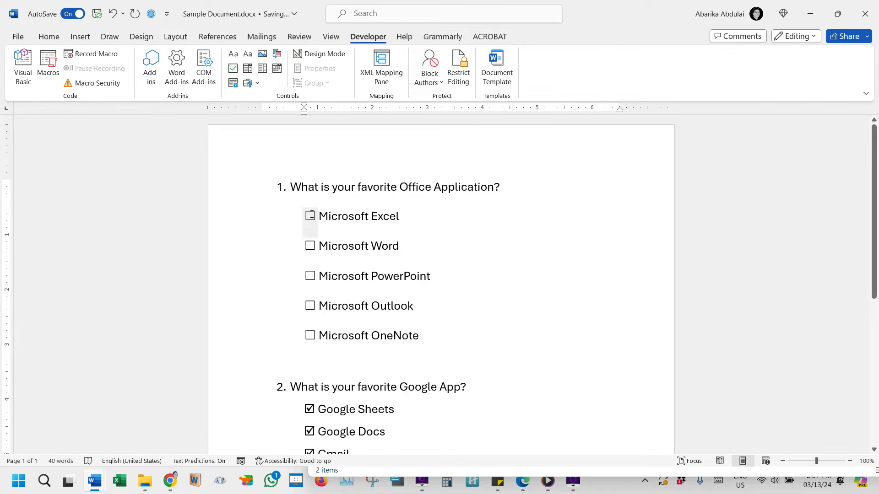
Tick the checkboxes of Microsoft Excel, Word, PowerPoint, Outlook and OneNote again, one after another.
click(310, 215)
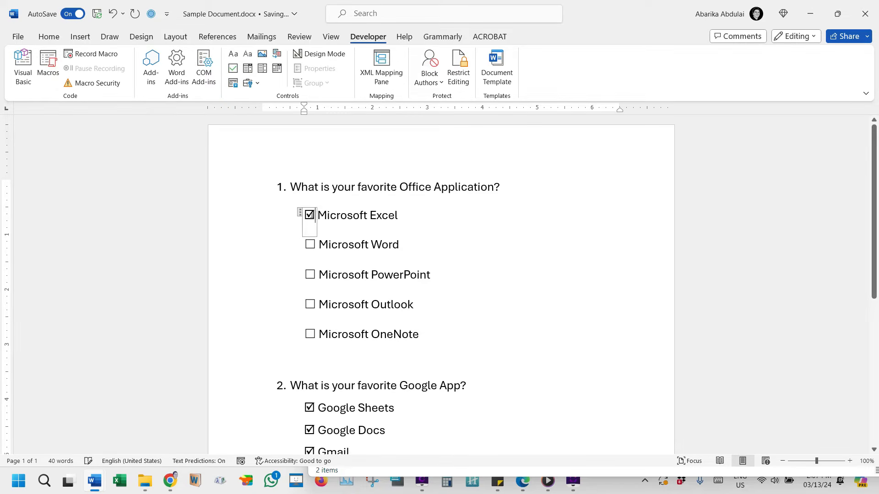
click(310, 244)
click(311, 273)
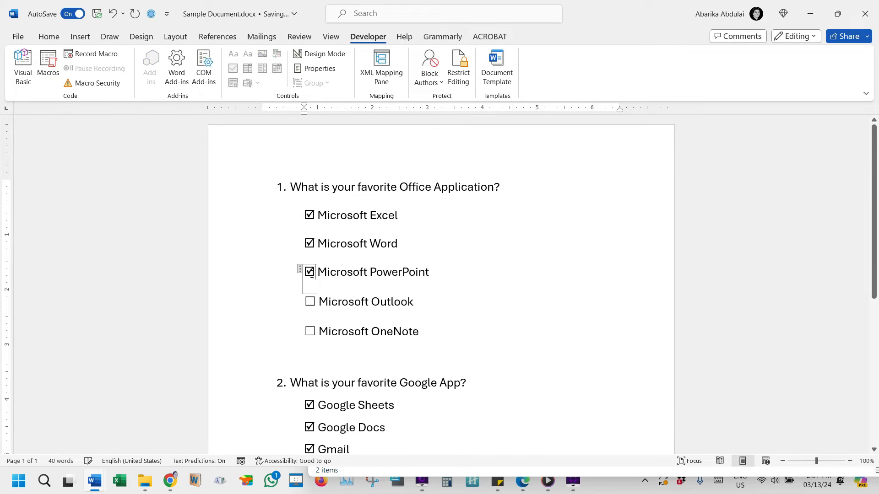
click(310, 302)
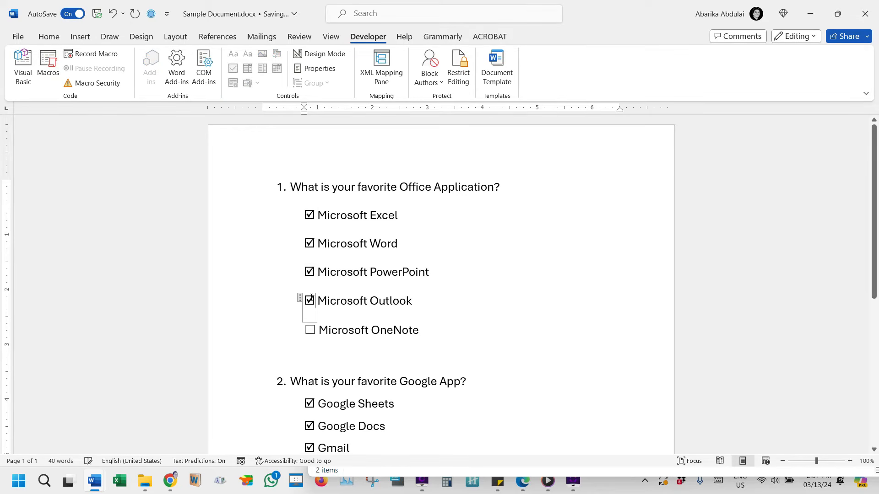
click(311, 329)
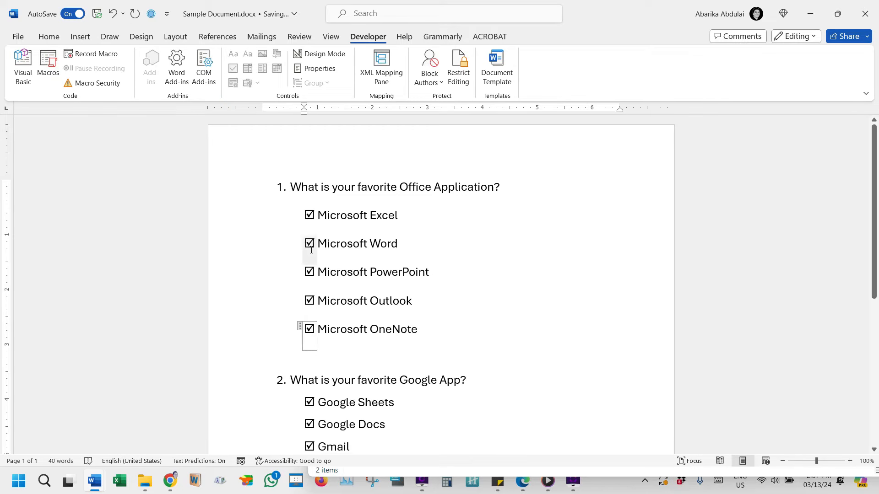
Clear the clickable checkboxes under question 1 one by one, from Microsoft Excel down to Microsoft OneNote.
click(310, 215)
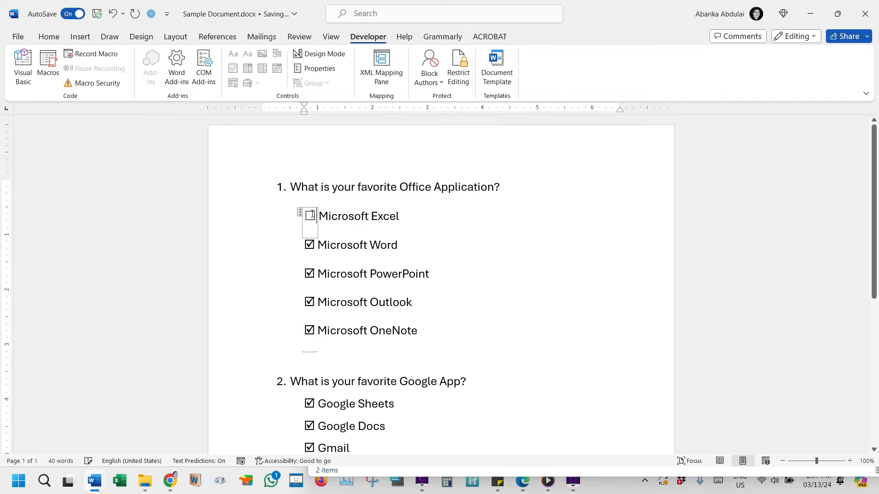
click(310, 245)
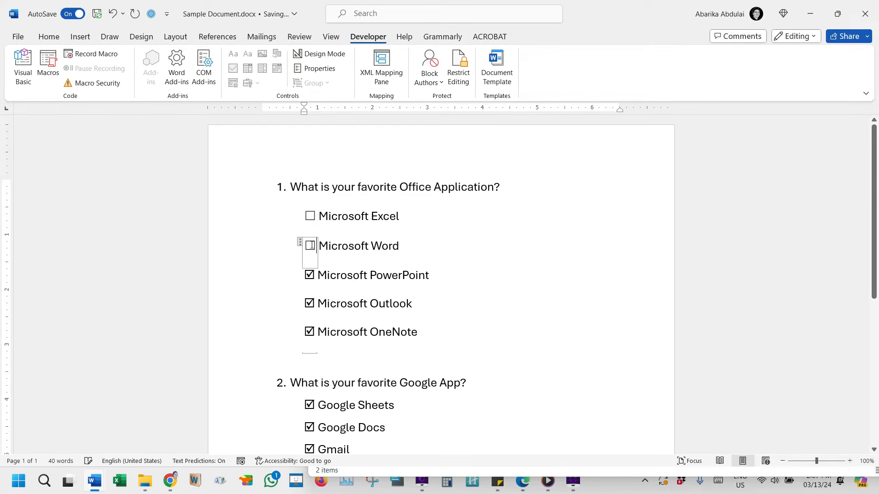
click(311, 276)
click(305, 304)
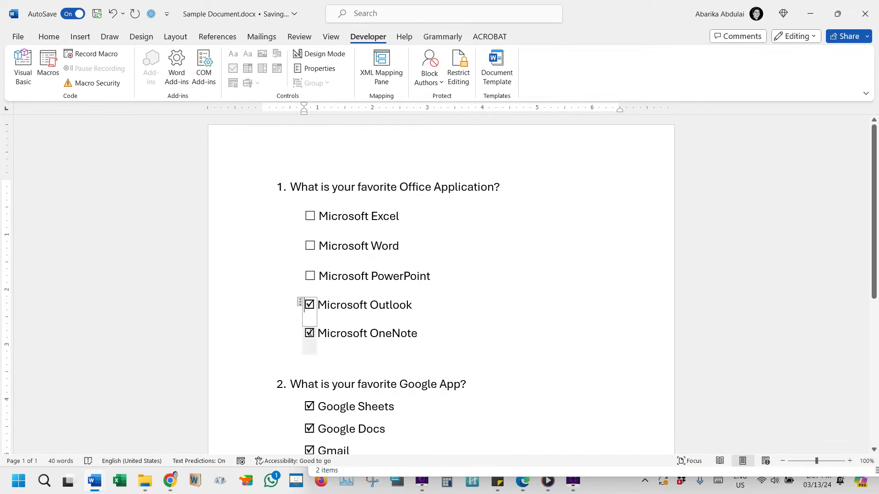
click(309, 332)
click(512, 245)
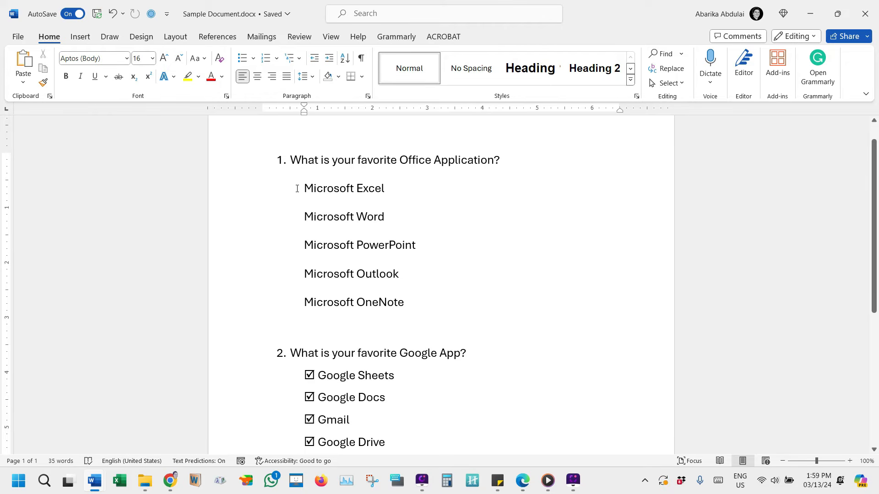
Place the cursor before Microsoft Excel and enable the Developer tab among the ribbon's Main Tabs.
click(304, 188)
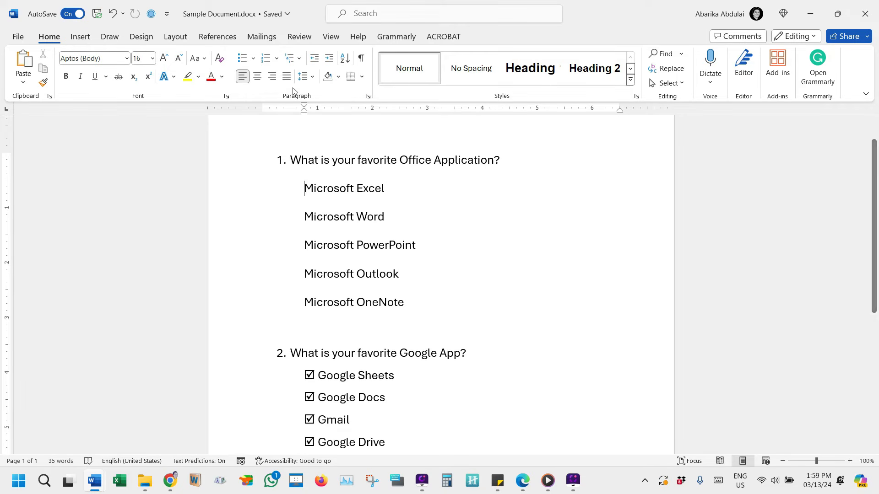
right_click(294, 39)
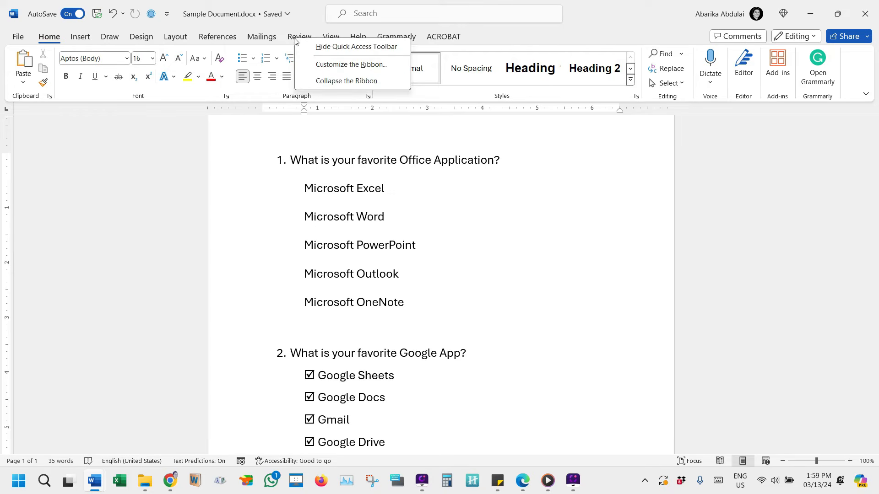
click(369, 65)
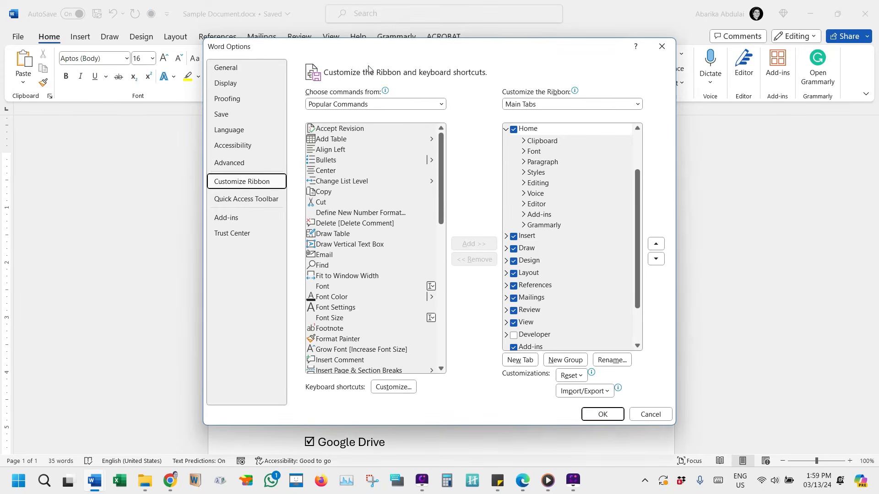
click(552, 104)
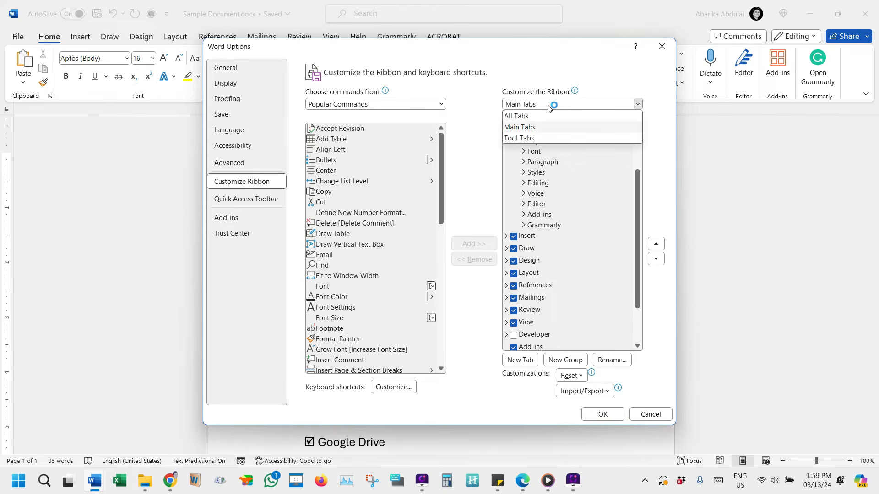
click(539, 128)
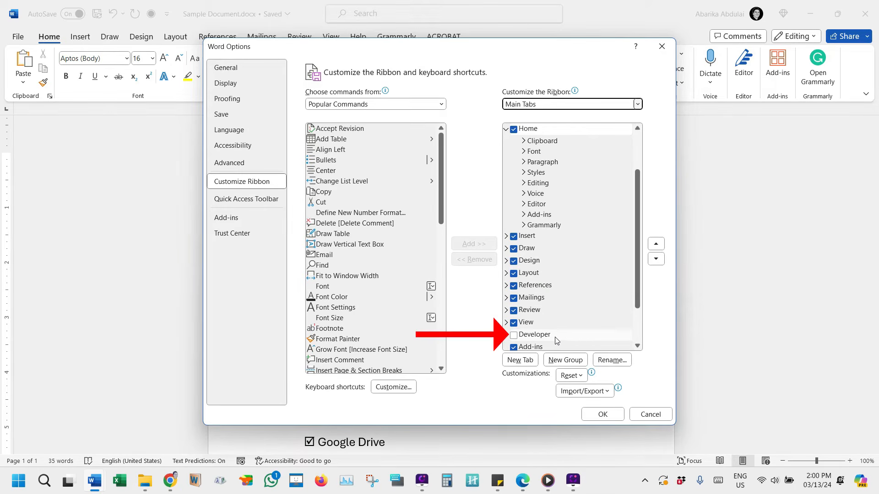
click(514, 337)
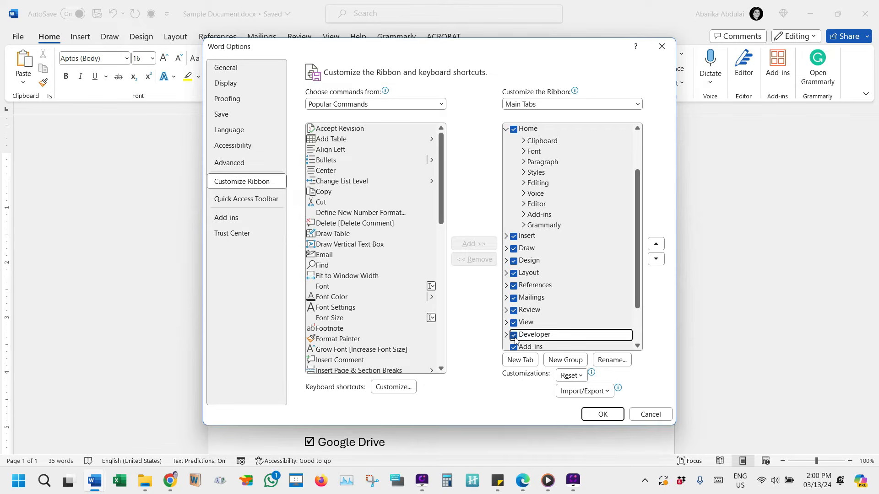
click(603, 414)
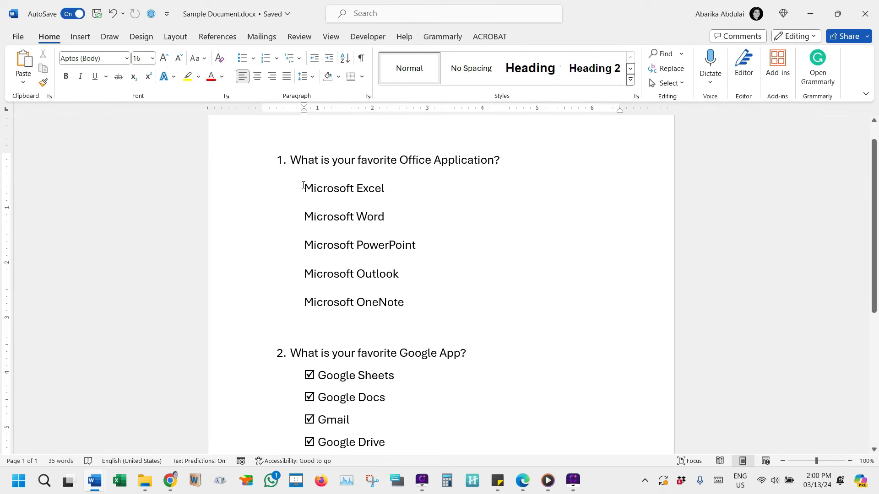
Insert a checkbox content control before Microsoft Excel and toggle it until it is checked.
click(360, 41)
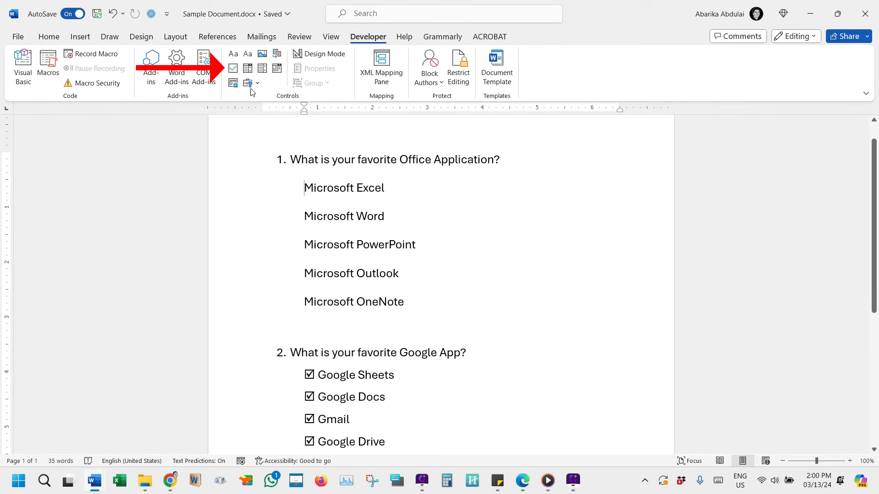
click(234, 71)
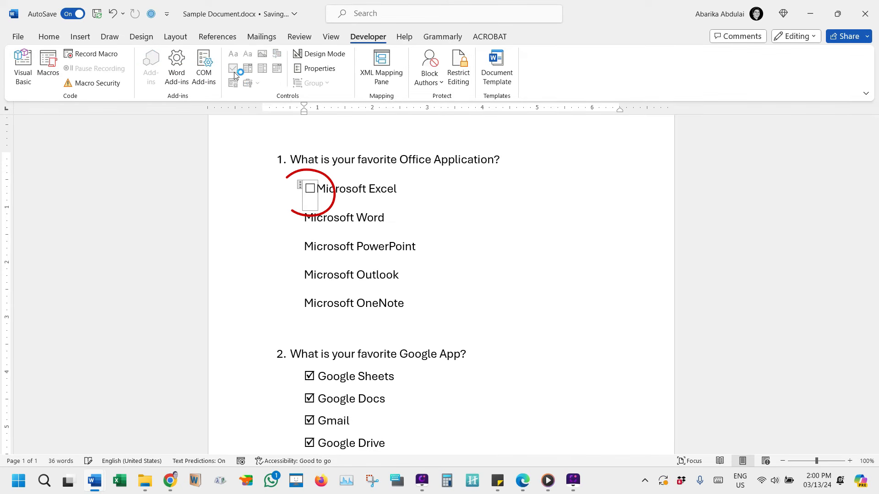
click(312, 192)
click(312, 193)
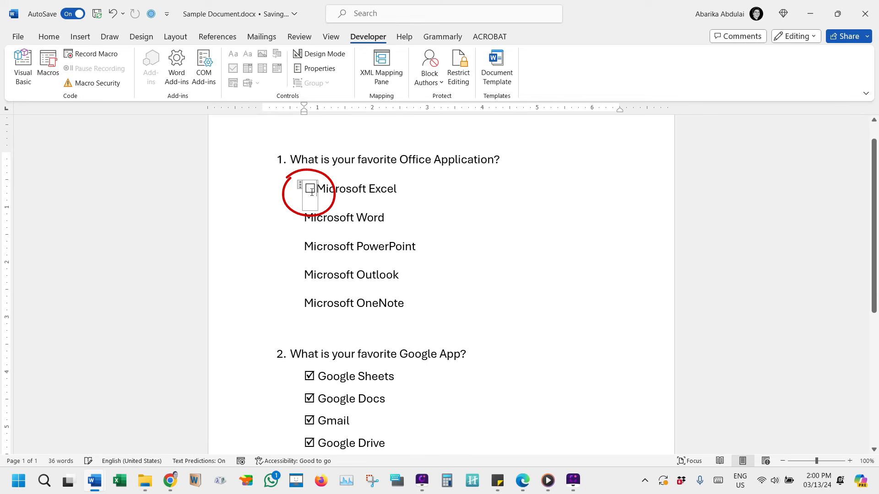
click(312, 192)
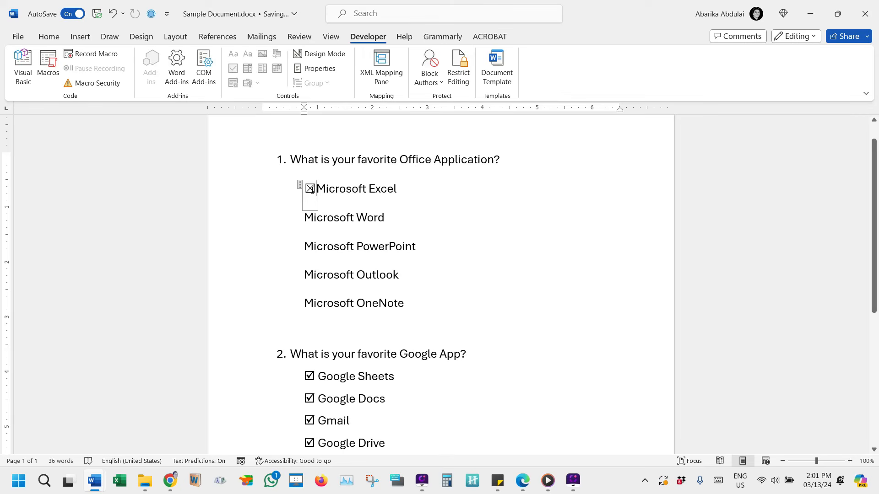
Change the checked symbol of the Microsoft Excel checkbox to the Wingdings ticked box, character code 254.
click(300, 185)
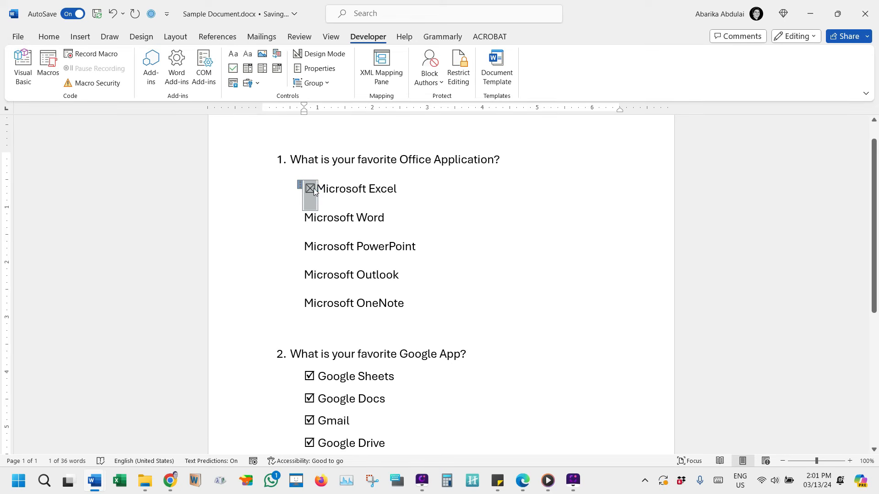
click(320, 70)
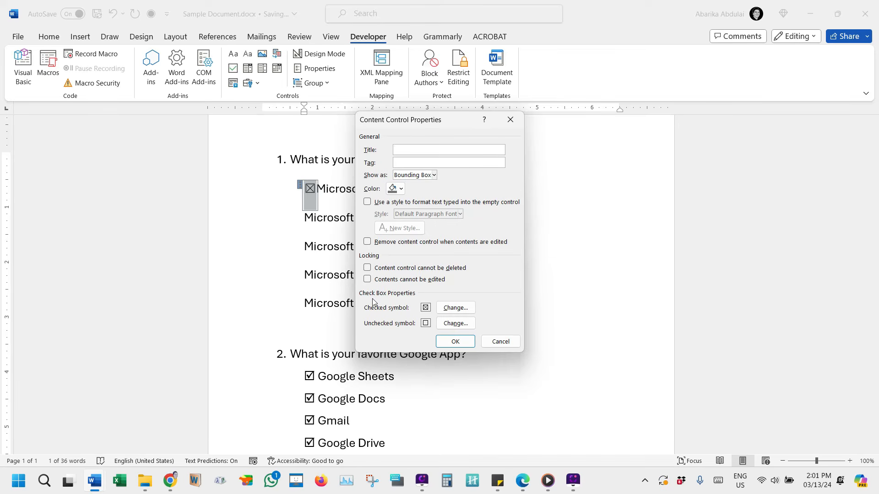
click(460, 308)
click(460, 308)
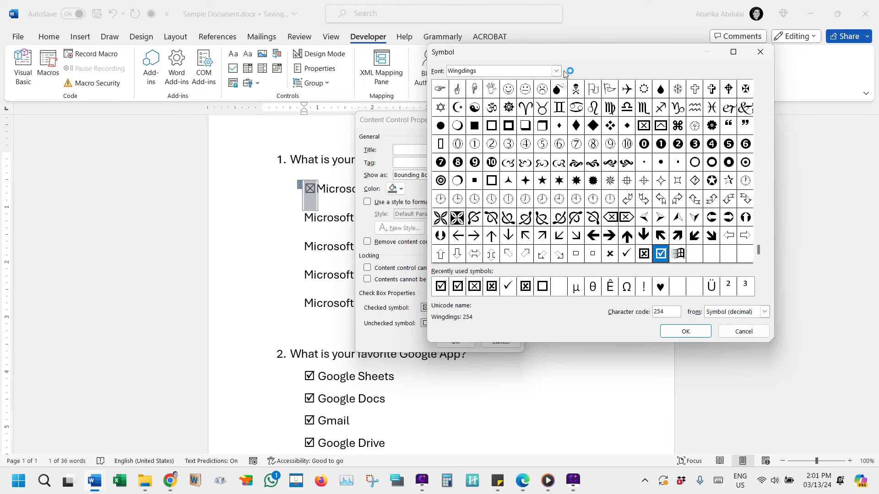
click(556, 71)
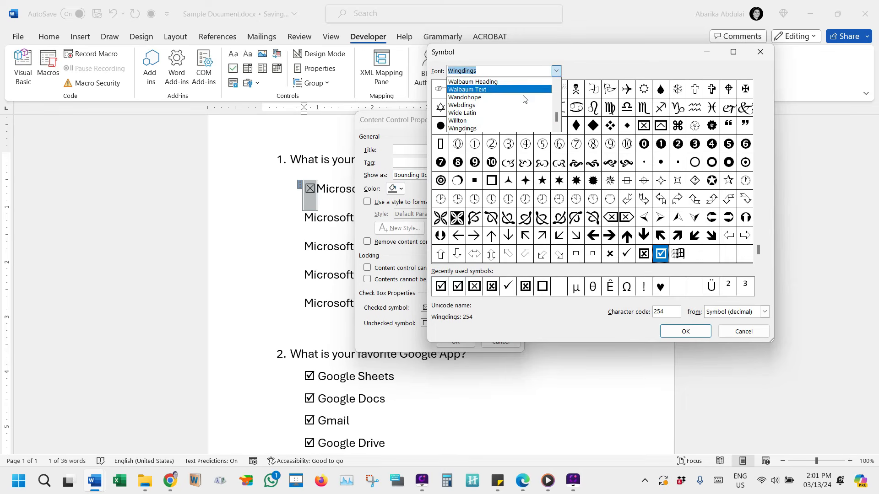
click(480, 130)
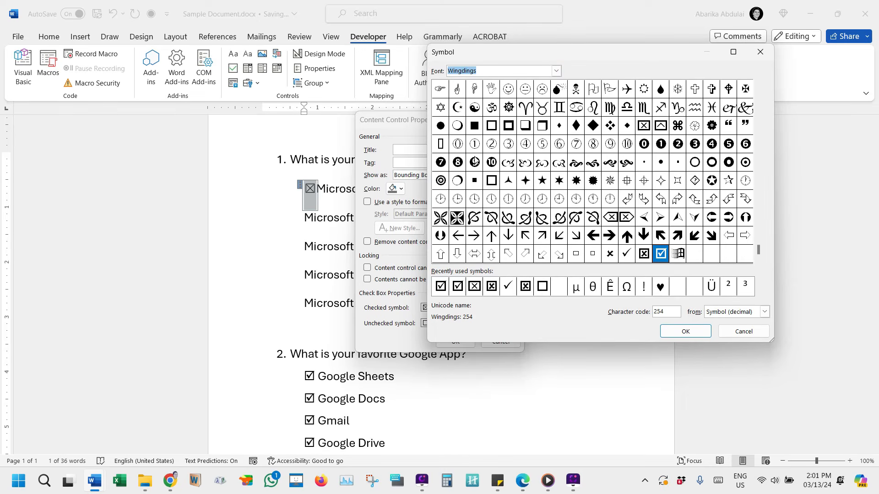
click(662, 258)
double_click(660, 311)
text(254)
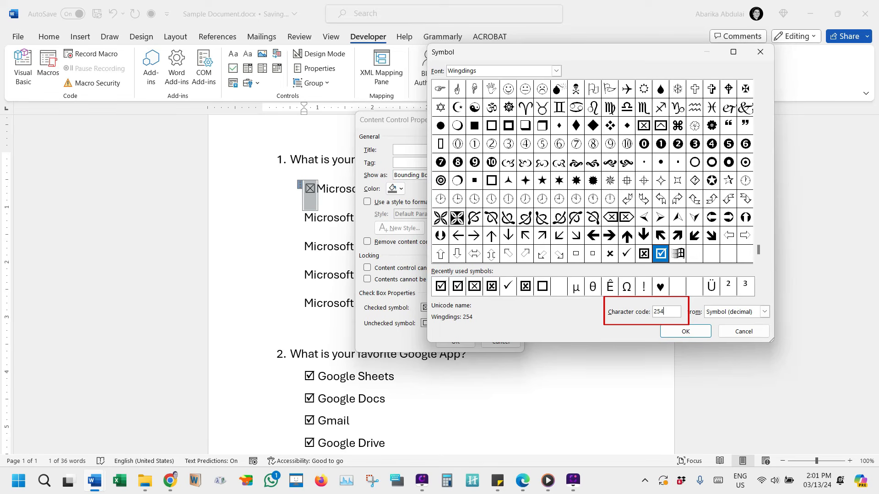
click(670, 333)
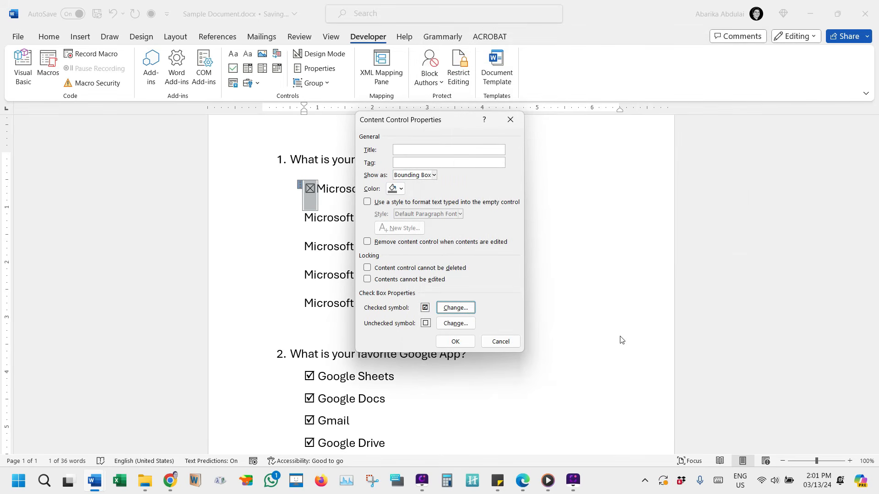
click(455, 342)
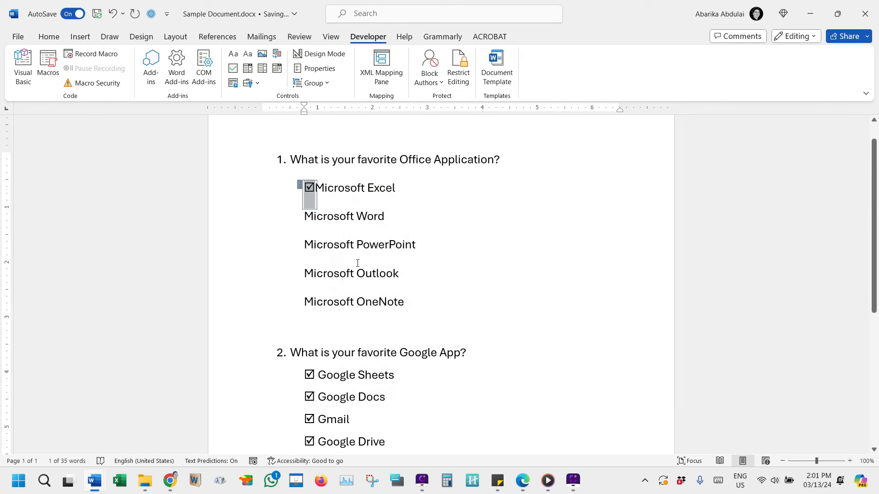
Toggle the Microsoft Excel checkbox off and on to test its new symbol, leaving it cleared.
click(310, 191)
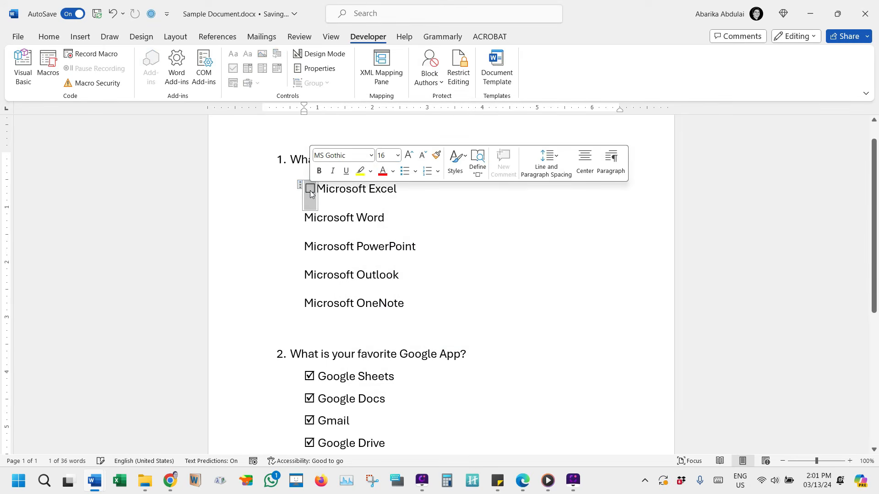
click(310, 190)
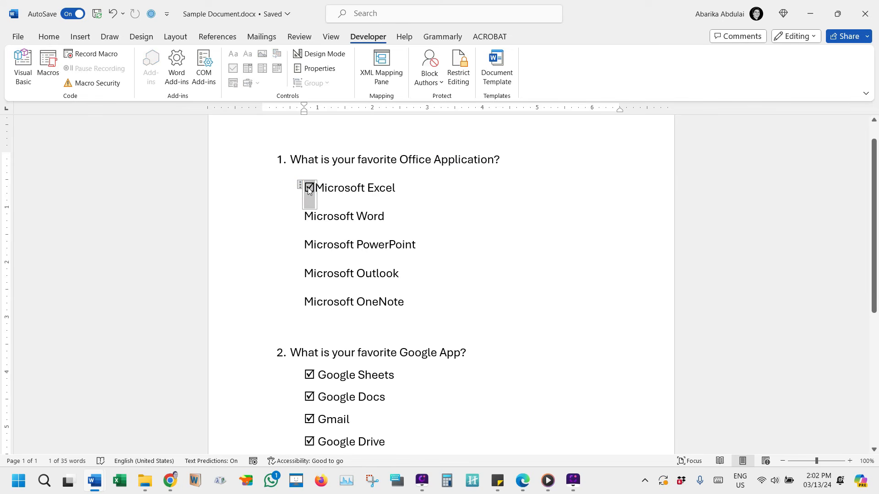
click(308, 187)
Copy the cleared Microsoft Excel checkbox in front of Microsoft Word, PowerPoint, Outlook and OneNote.
click(310, 189)
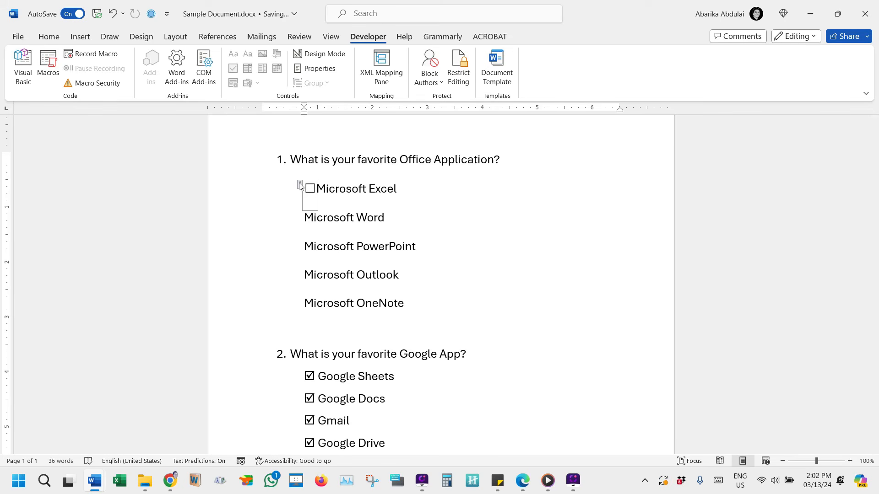
click(305, 220)
text(☐)
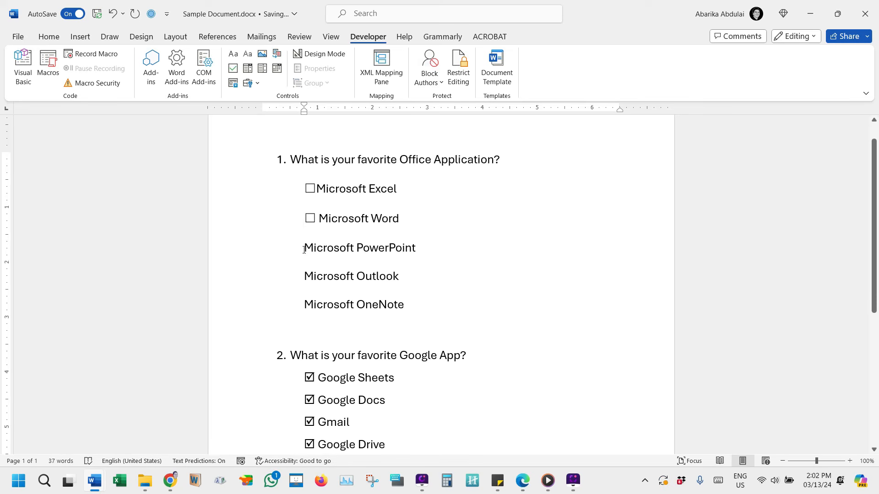
click(304, 248)
key(ctrl+v)
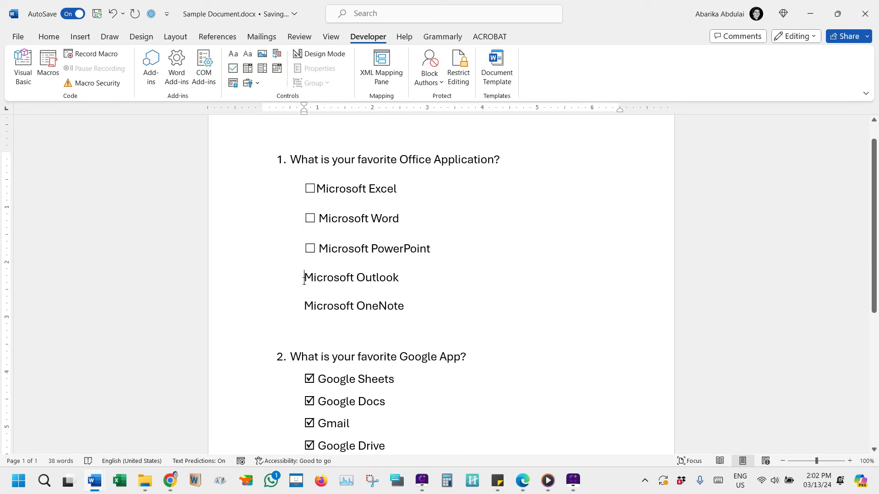
click(304, 278)
text(☐)
click(304, 307)
text(☐)
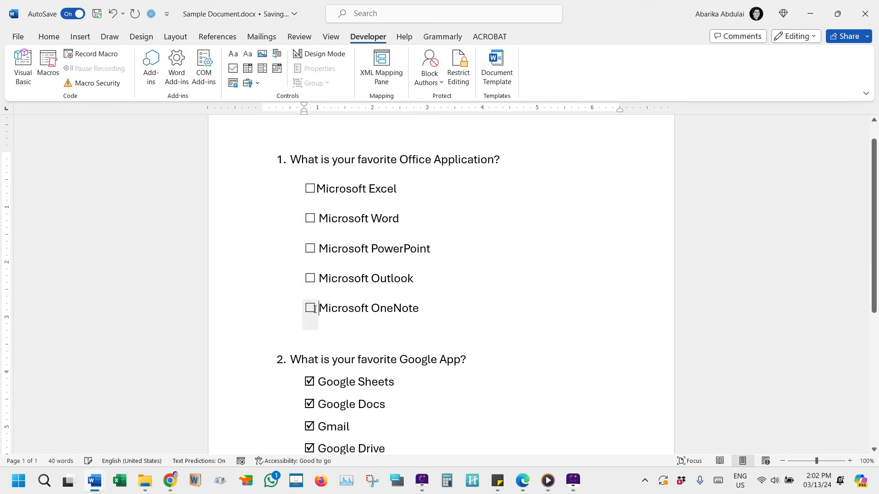
Tick the checkboxes of all five Office application options, from Microsoft OneNote up to Microsoft Excel.
click(311, 308)
click(309, 278)
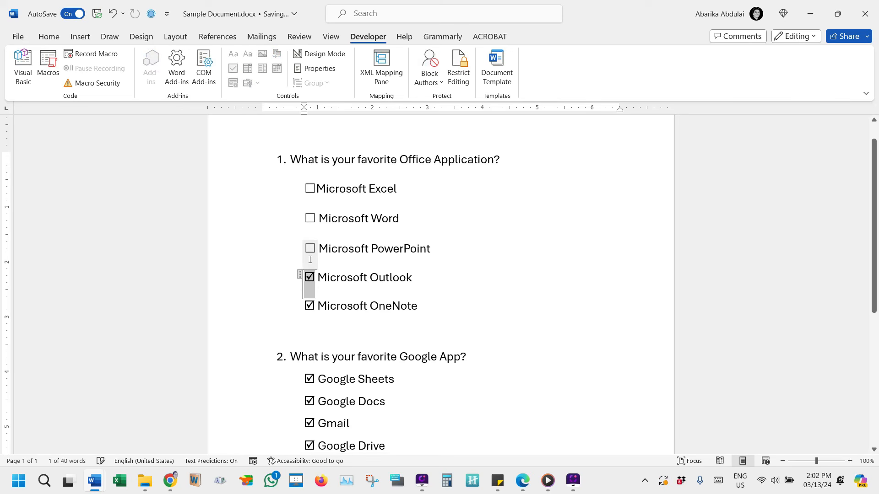
click(310, 249)
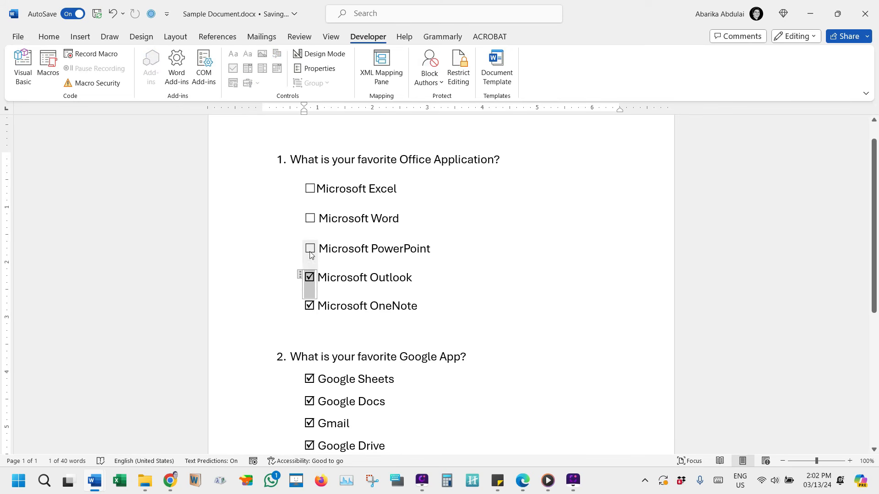
click(309, 219)
click(310, 188)
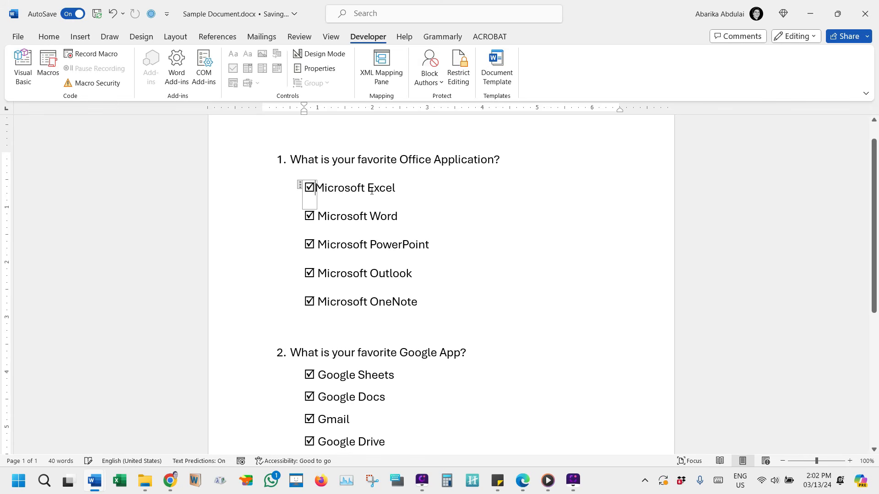
click(427, 186)
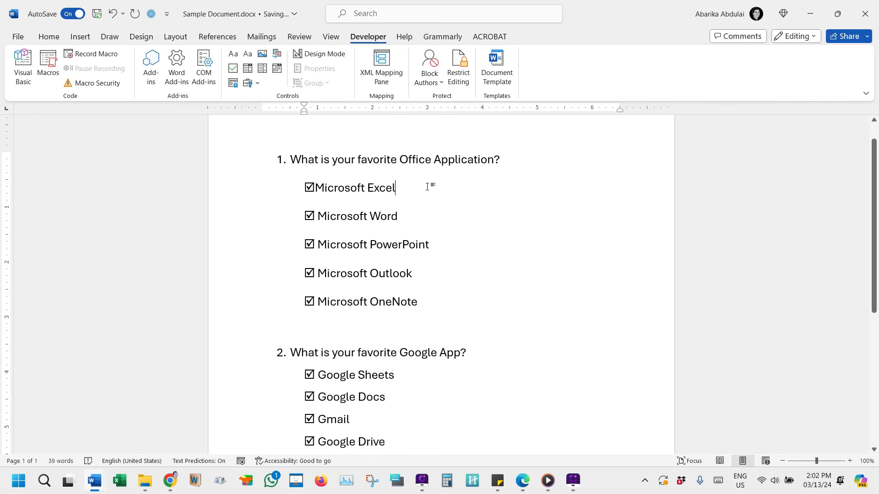